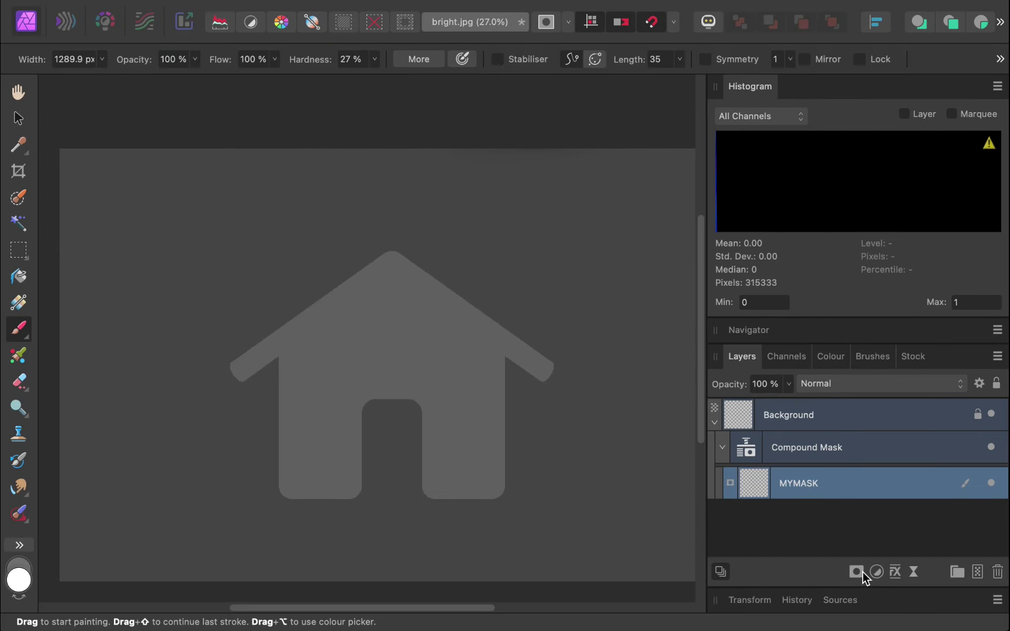
# - Add an Empty Mask above MYMASK in the Compound Mask and display the combined mask on canvas
pyautogui.click(857, 571)
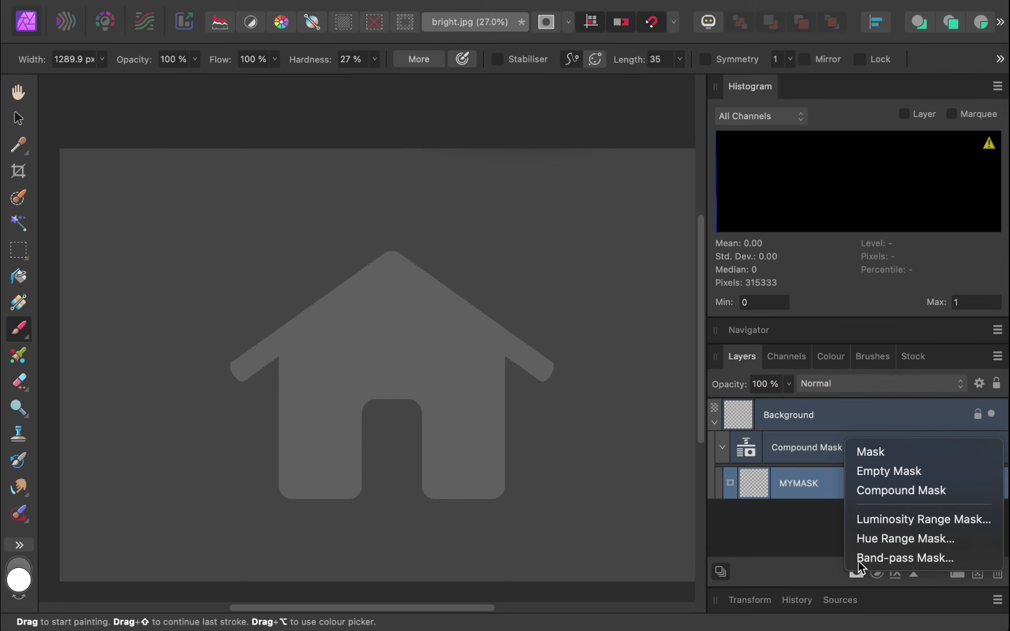
pyautogui.click(887, 478)
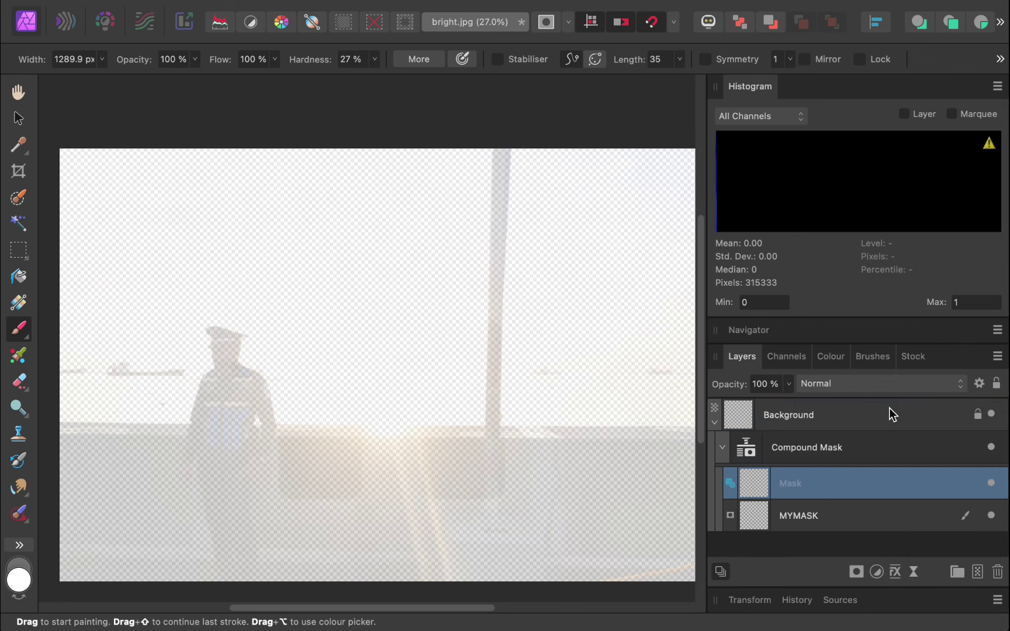
pyautogui.keyDown('alt'); pyautogui.click(760, 492); pyautogui.keyUp('alt')
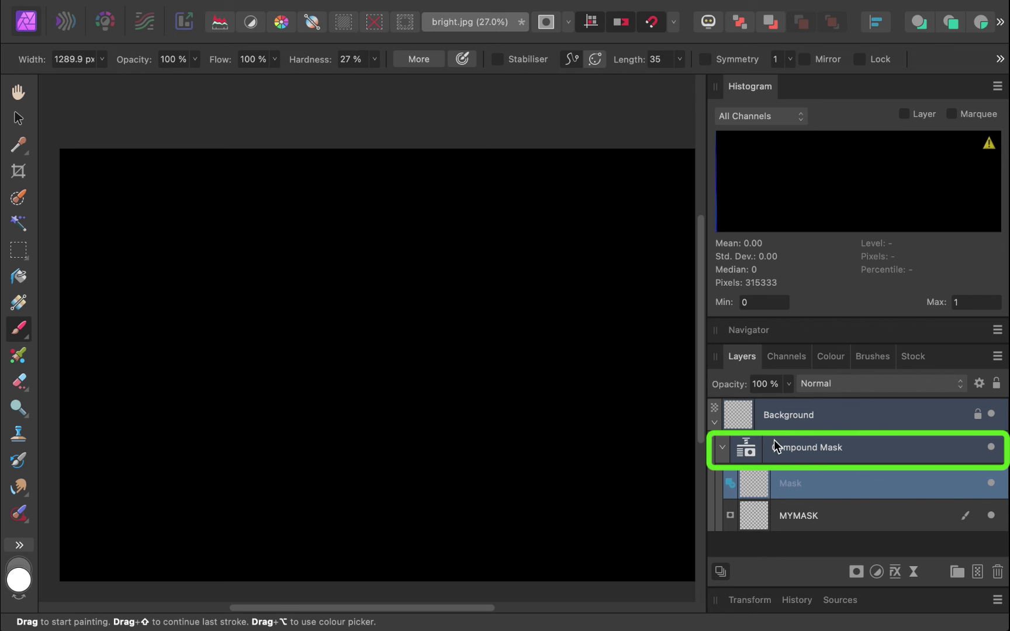
pyautogui.click(747, 451)
pyautogui.keyDown('alt'); pyautogui.click(746, 453); pyautogui.keyUp('alt')
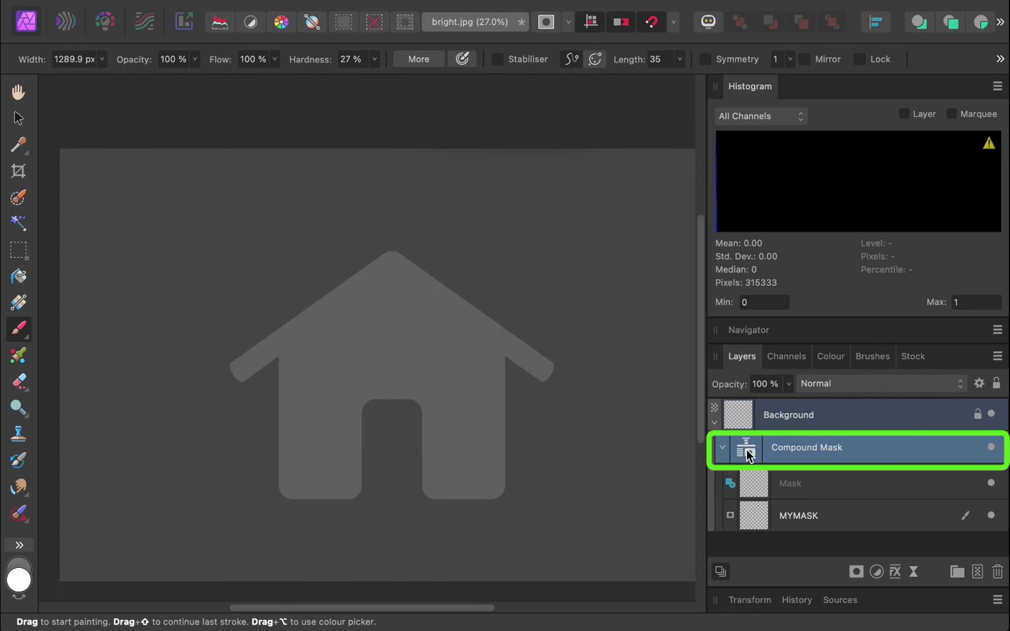
# - Paint a soft light stroke over the house's right side on the new Mask layer
pyautogui.click(754, 492)
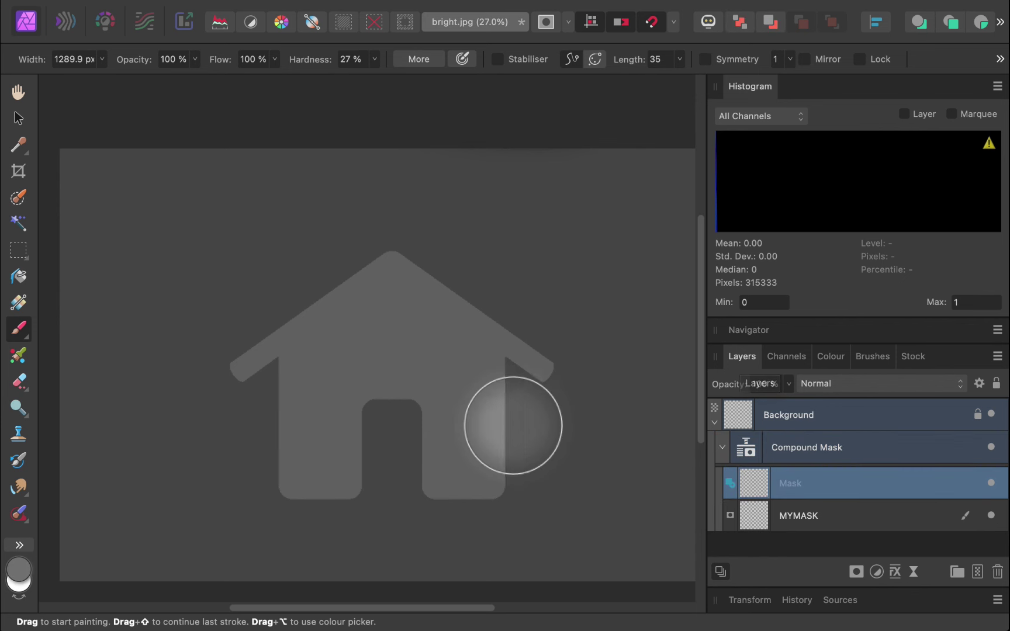
pyautogui.moveTo(479, 453)
pyautogui.mouseDown()
pyautogui.moveTo(506, 345)
pyautogui.moveTo(437, 470)
pyautogui.moveTo(447, 387)
pyautogui.moveTo(417, 461)
pyautogui.moveTo(367, 407)
pyautogui.moveTo(321, 482)
pyautogui.moveTo(289, 473)
pyautogui.moveTo(301, 371)
pyautogui.moveTo(256, 394)
pyautogui.moveTo(326, 326)
pyautogui.moveTo(420, 283)
pyautogui.moveTo(374, 361)
pyautogui.moveTo(399, 361)
pyautogui.moveTo(444, 320)
pyautogui.moveTo(472, 326)
pyautogui.moveTo(387, 356)
pyautogui.moveTo(371, 336)
pyautogui.moveTo(404, 310)
pyautogui.moveTo(417, 314)
pyautogui.moveTo(264, 364)
pyautogui.moveTo(316, 407)
pyautogui.moveTo(289, 424)
pyautogui.moveTo(260, 410)
pyautogui.moveTo(223, 424)
pyautogui.moveTo(249, 437)
pyautogui.moveTo(377, 419)
pyautogui.moveTo(367, 373)
pyautogui.moveTo(416, 331)
pyautogui.moveTo(446, 324)
pyautogui.moveTo(372, 335)
pyautogui.moveTo(382, 329)
pyautogui.moveTo(470, 391)
pyautogui.moveTo(477, 452)
pyautogui.moveTo(504, 393)
pyautogui.moveTo(517, 412)
pyautogui.moveTo(509, 454)
pyautogui.moveTo(478, 480)
pyautogui.moveTo(484, 450)
pyautogui.moveTo(659, 465)
pyautogui.mouseUp()
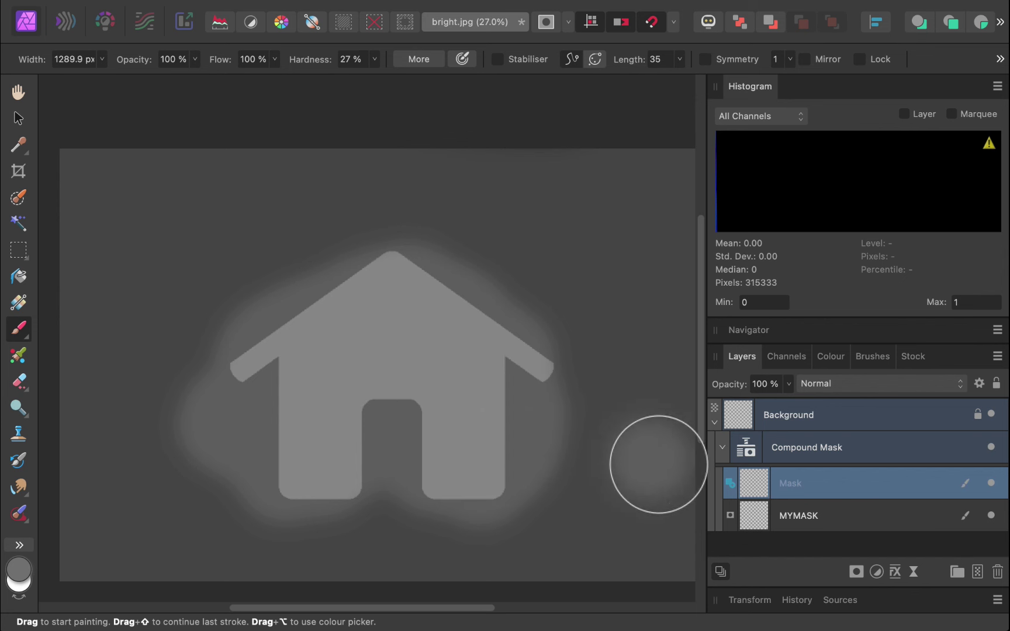
# - Switch EMPTYMASK's mask operation to Subtract and reselect the Compound Mask
pyautogui.click(762, 525)
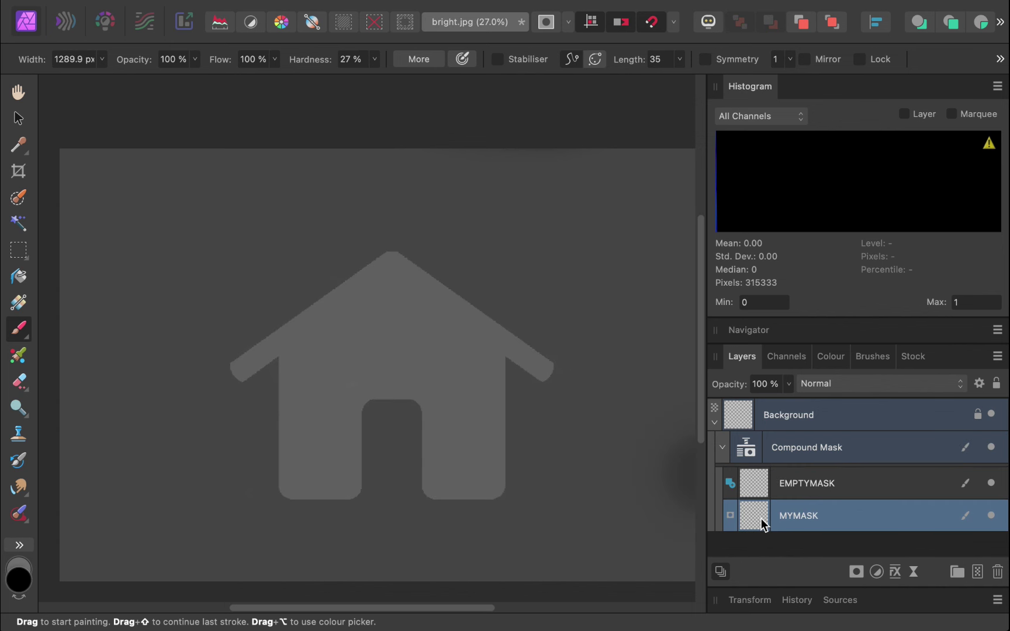
pyautogui.click(755, 484)
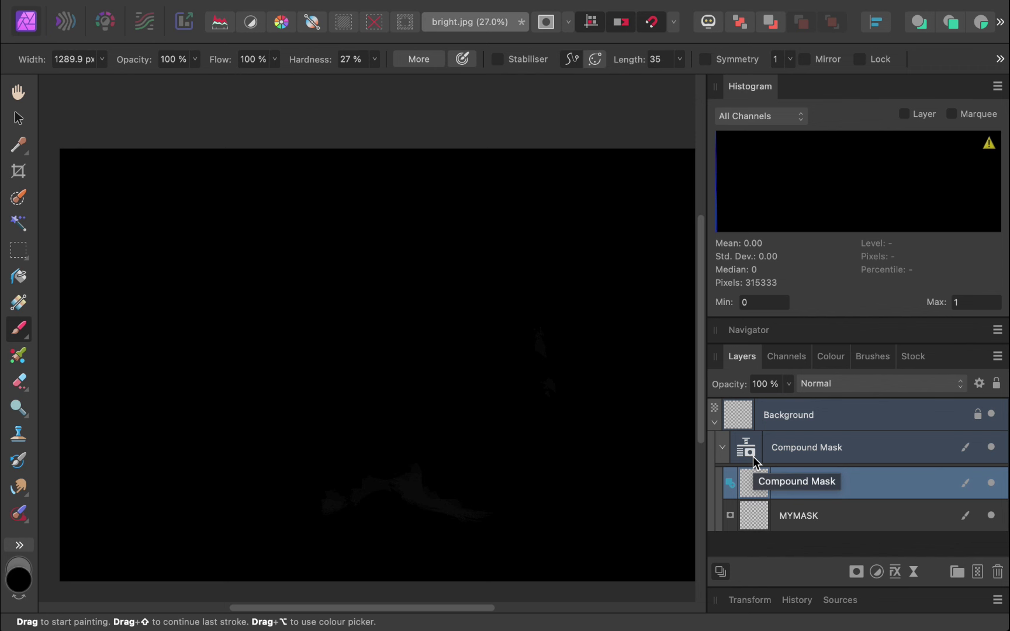
pyautogui.click(730, 484)
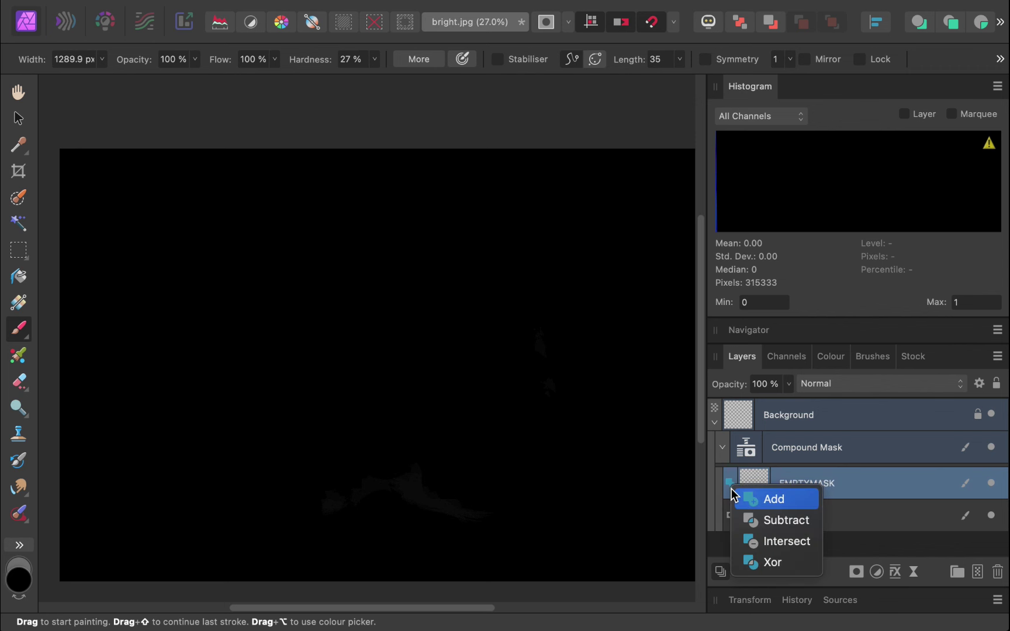
pyautogui.click(783, 520)
pyautogui.click(752, 457)
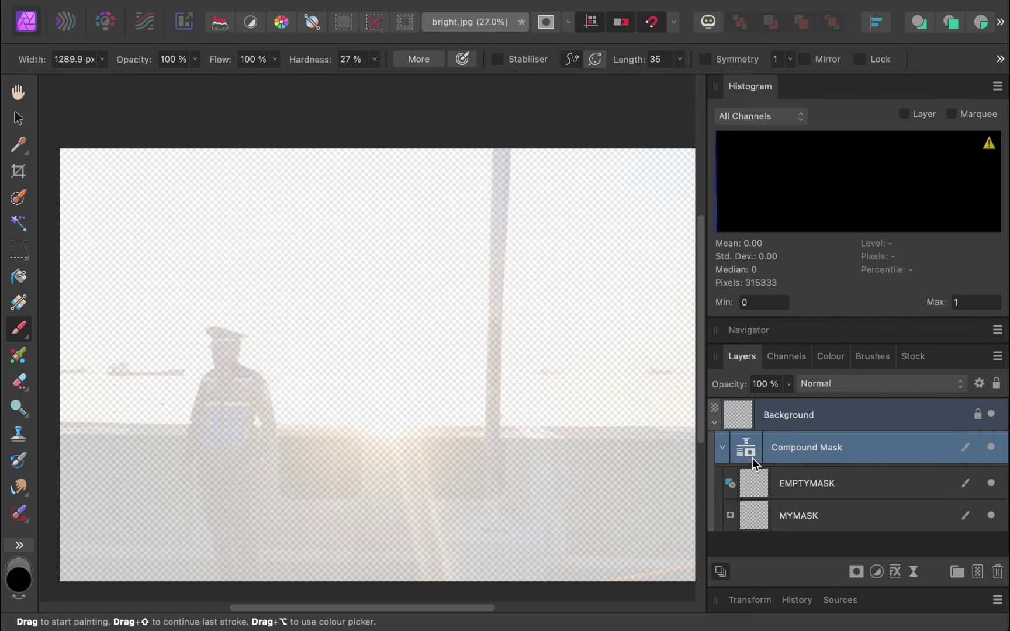
# - View the Compound Mask, target EMPTYMASK, and paint a dark soft halo around the house
pyautogui.keyDown('alt'); pyautogui.click(752, 458); pyautogui.keyUp('alt')
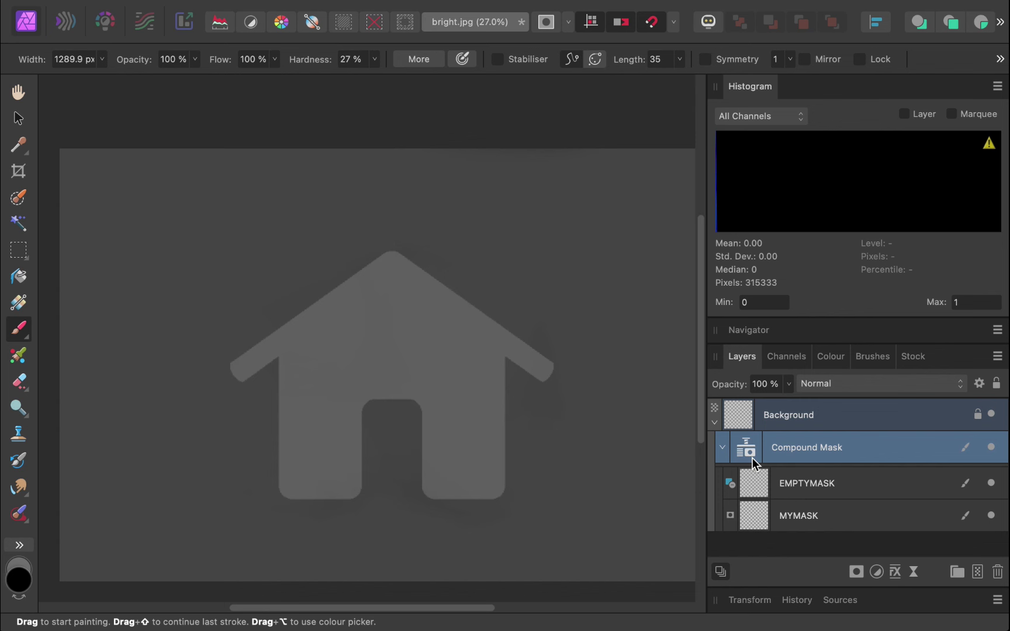
pyautogui.hotkey('alt', '[')
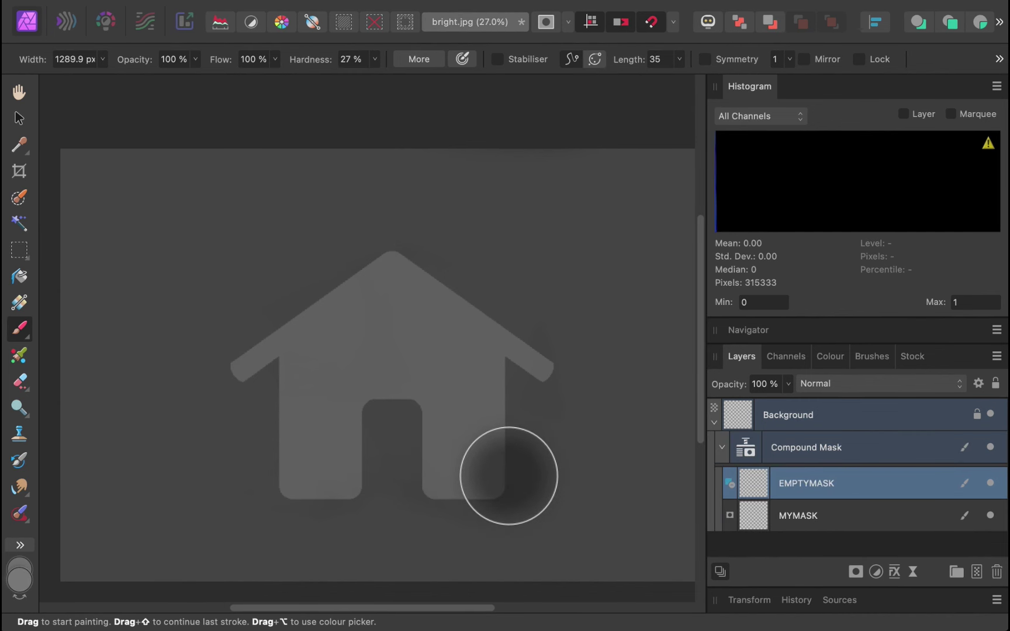
pyautogui.moveTo(508, 476)
pyautogui.mouseDown()
pyautogui.moveTo(529, 398)
pyautogui.moveTo(525, 353)
pyautogui.moveTo(508, 403)
pyautogui.moveTo(446, 329)
pyautogui.moveTo(353, 338)
pyautogui.moveTo(405, 289)
pyautogui.moveTo(330, 308)
pyautogui.moveTo(346, 338)
pyautogui.moveTo(259, 361)
pyautogui.moveTo(316, 378)
pyautogui.moveTo(321, 430)
pyautogui.moveTo(257, 462)
pyautogui.moveTo(322, 435)
pyautogui.moveTo(346, 472)
pyautogui.moveTo(426, 426)
pyautogui.moveTo(387, 436)
pyautogui.moveTo(424, 444)
pyautogui.moveTo(427, 467)
pyautogui.moveTo(461, 475)
pyautogui.moveTo(482, 446)
pyautogui.moveTo(522, 426)
pyautogui.moveTo(456, 339)
pyautogui.moveTo(462, 331)
pyautogui.moveTo(414, 312)
pyautogui.moveTo(293, 380)
pyautogui.moveTo(310, 335)
pyautogui.moveTo(290, 382)
pyautogui.moveTo(296, 408)
pyautogui.moveTo(223, 397)
pyautogui.moveTo(219, 406)
pyautogui.moveTo(285, 438)
pyautogui.moveTo(279, 495)
pyautogui.moveTo(478, 470)
pyautogui.moveTo(407, 462)
pyautogui.moveTo(476, 491)
pyautogui.moveTo(506, 489)
pyautogui.moveTo(513, 453)
pyautogui.moveTo(591, 453)
pyautogui.mouseUp()
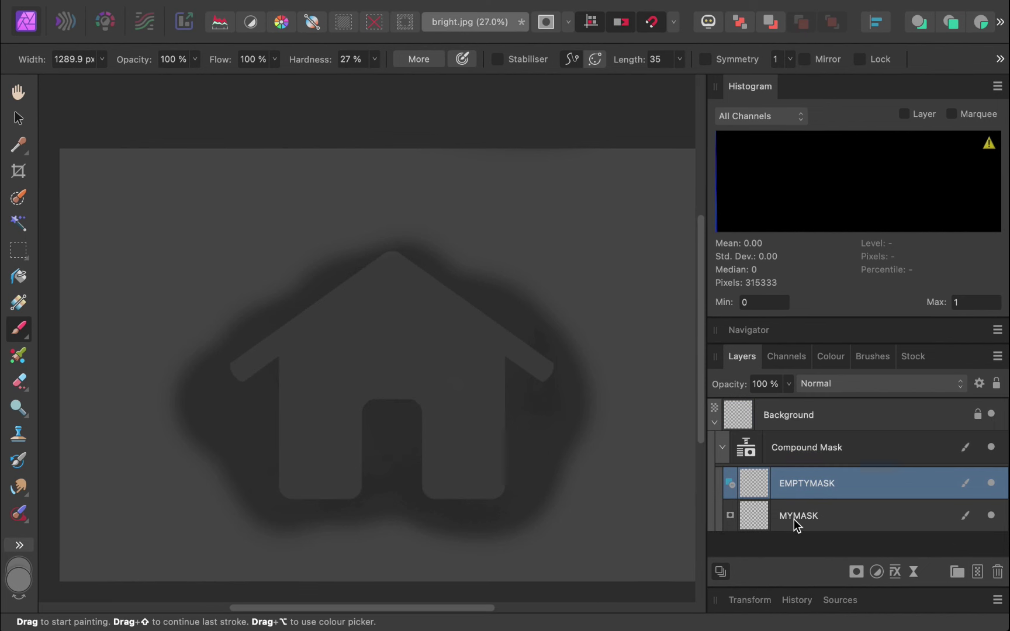
pyautogui.click(794, 519)
pyautogui.click(731, 488)
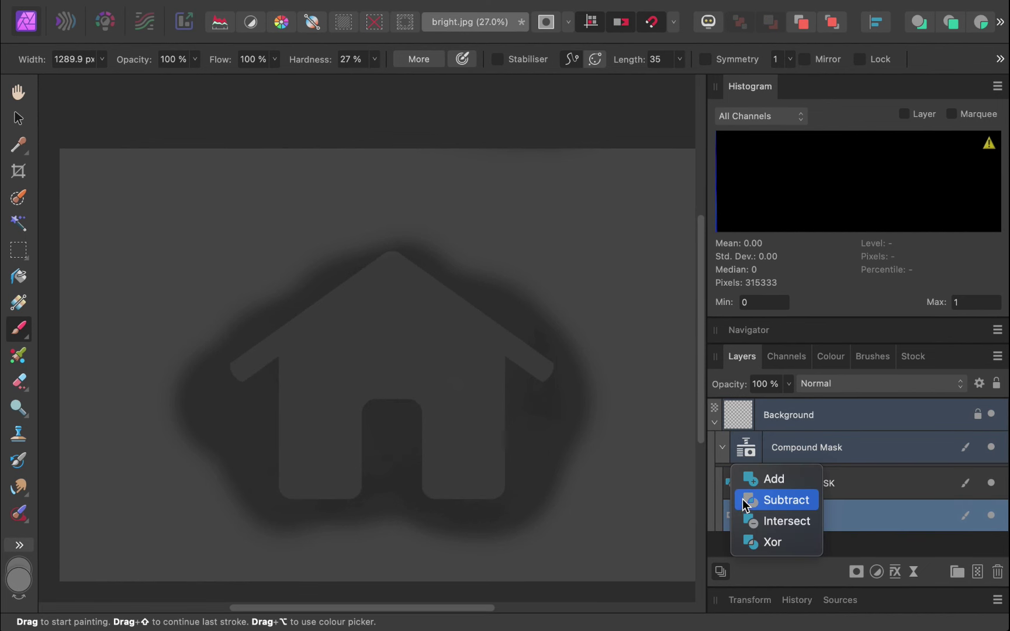
pyautogui.click(760, 500)
pyautogui.moveTo(786, 519); pyautogui.dragTo(831, 484)
pyautogui.click(732, 486)
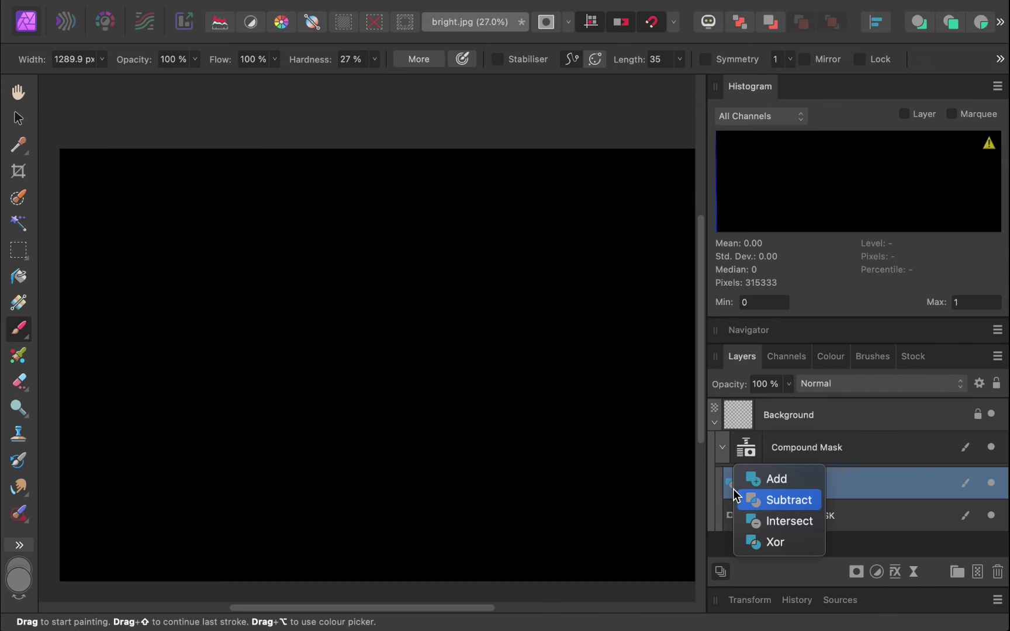
pyautogui.click(751, 498)
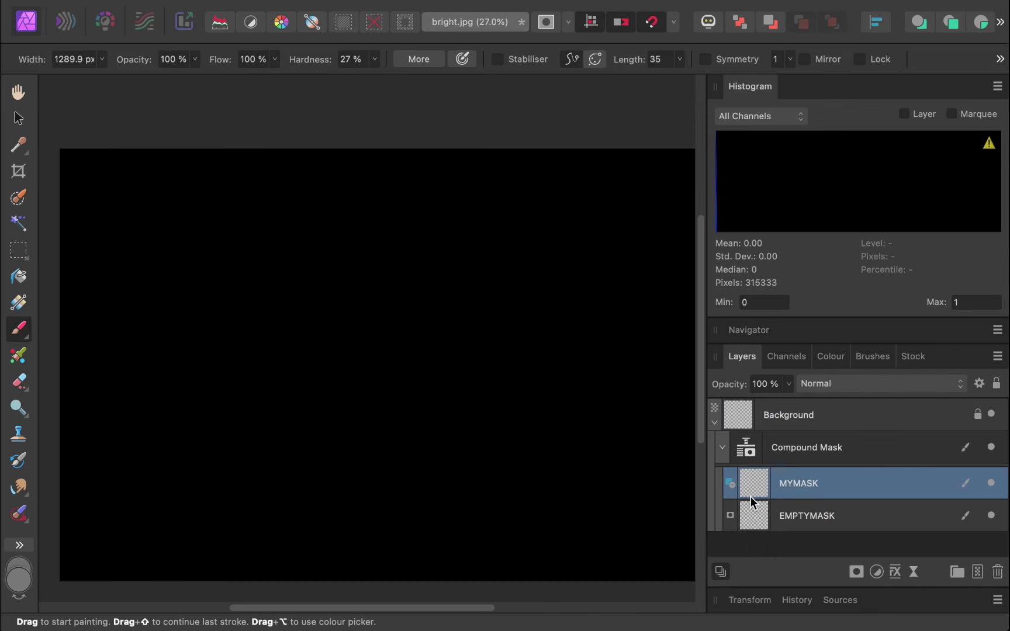
pyautogui.click(802, 515)
pyautogui.moveTo(744, 516); pyautogui.dragTo(920, 471)
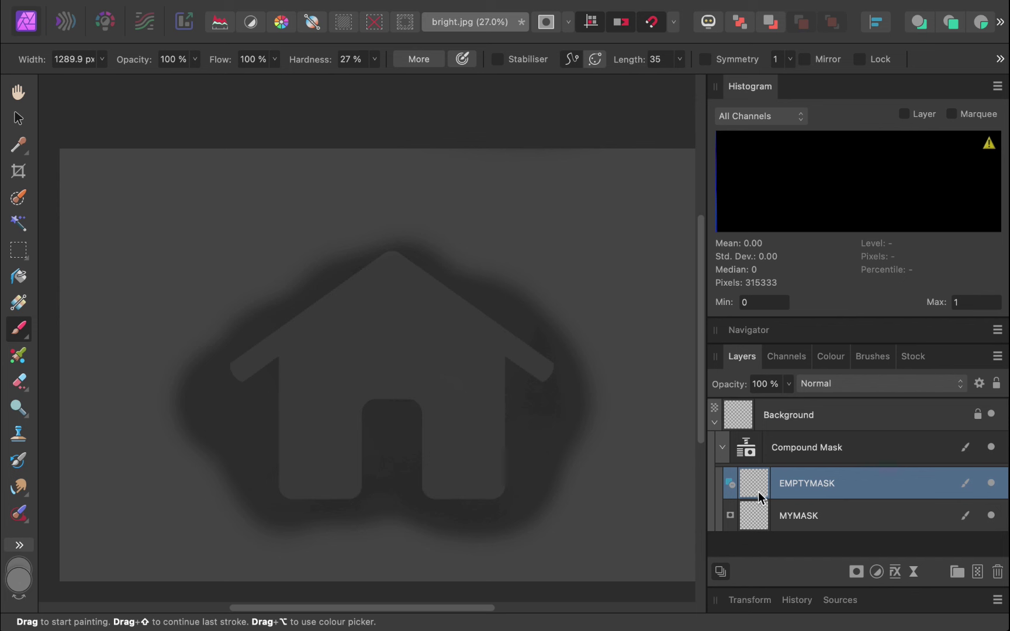
pyautogui.click(729, 484)
pyautogui.click(748, 494)
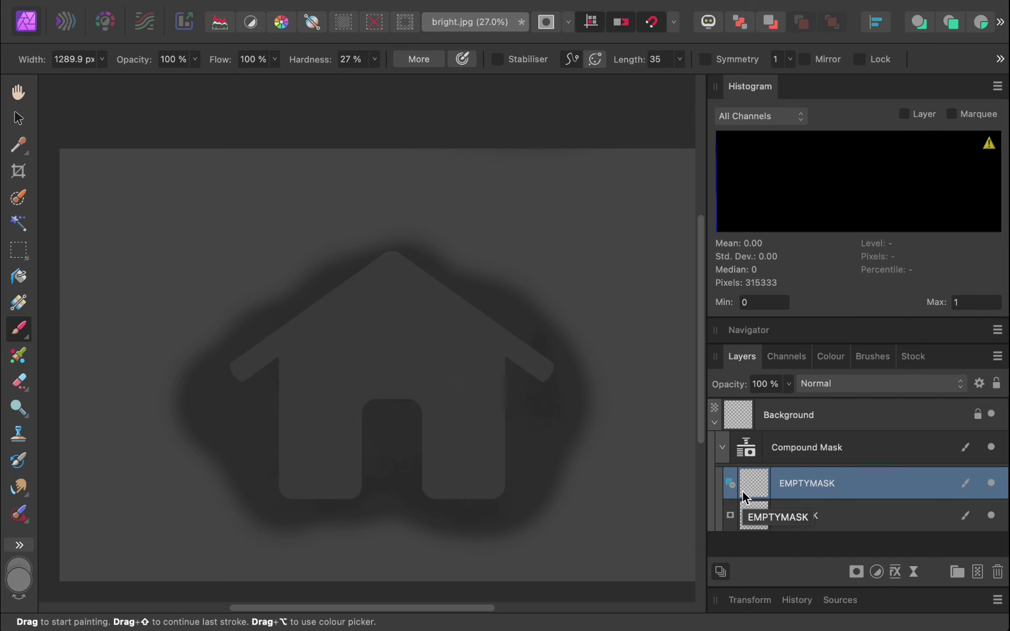
pyautogui.click(798, 516)
pyautogui.moveTo(798, 516); pyautogui.dragTo(954, 458)
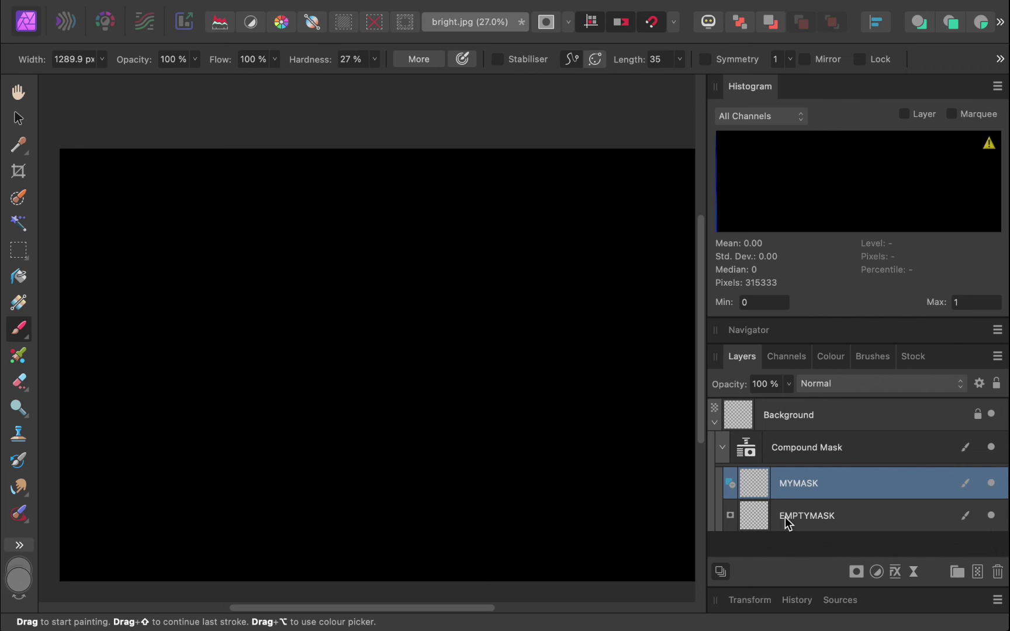
pyautogui.moveTo(795, 518); pyautogui.dragTo(900, 475)
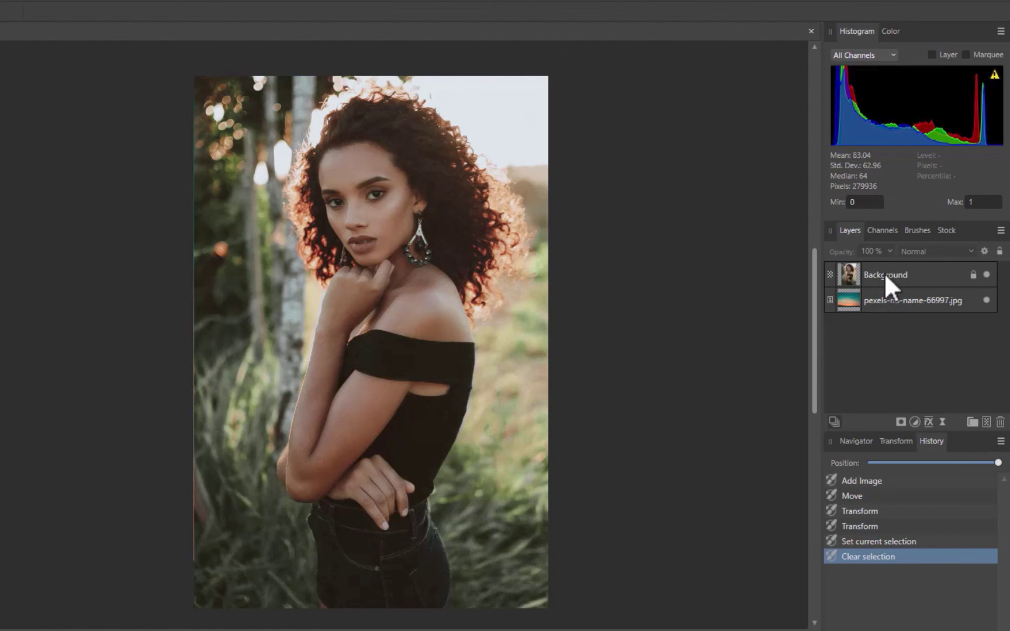
# - Add a Compound Mask to the portrait Background, then a Luminosity Range Mask above it
pyautogui.click(885, 272)
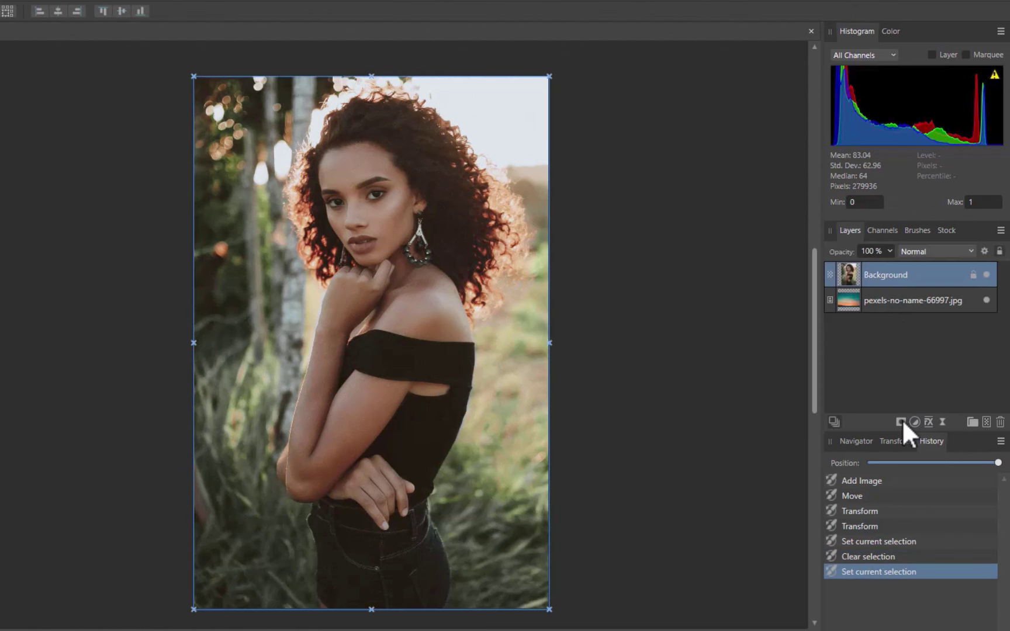
pyautogui.click(901, 421)
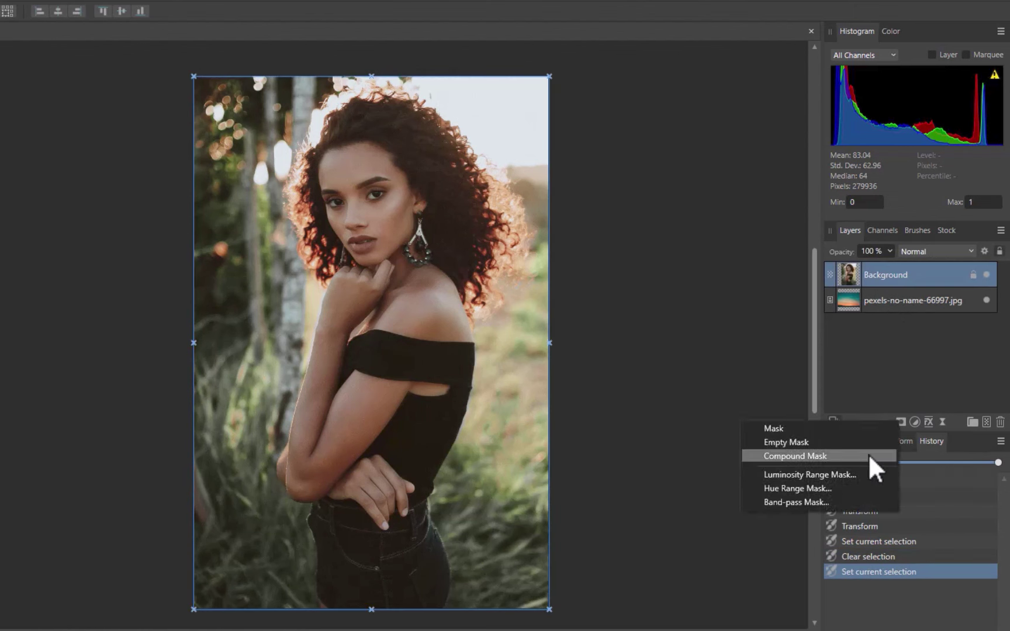
pyautogui.click(868, 455)
pyautogui.click(829, 277)
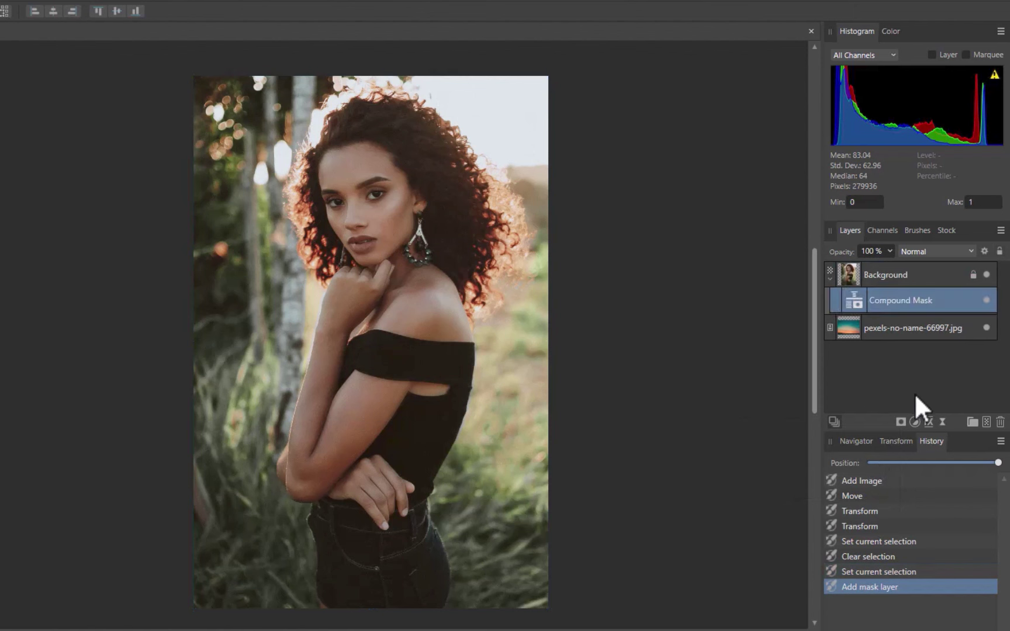
pyautogui.click(900, 423)
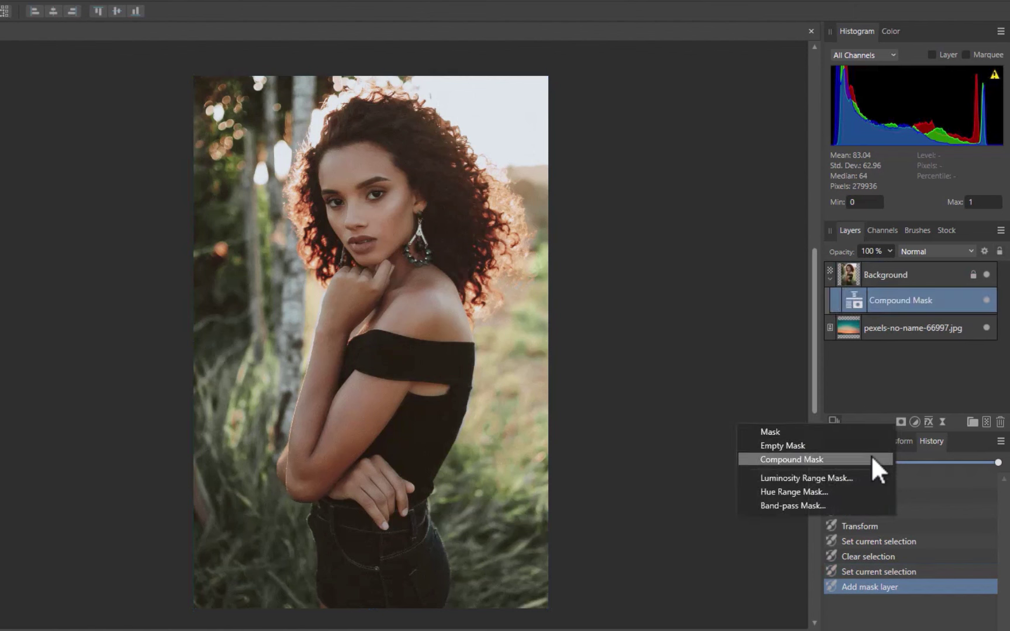
pyautogui.click(865, 475)
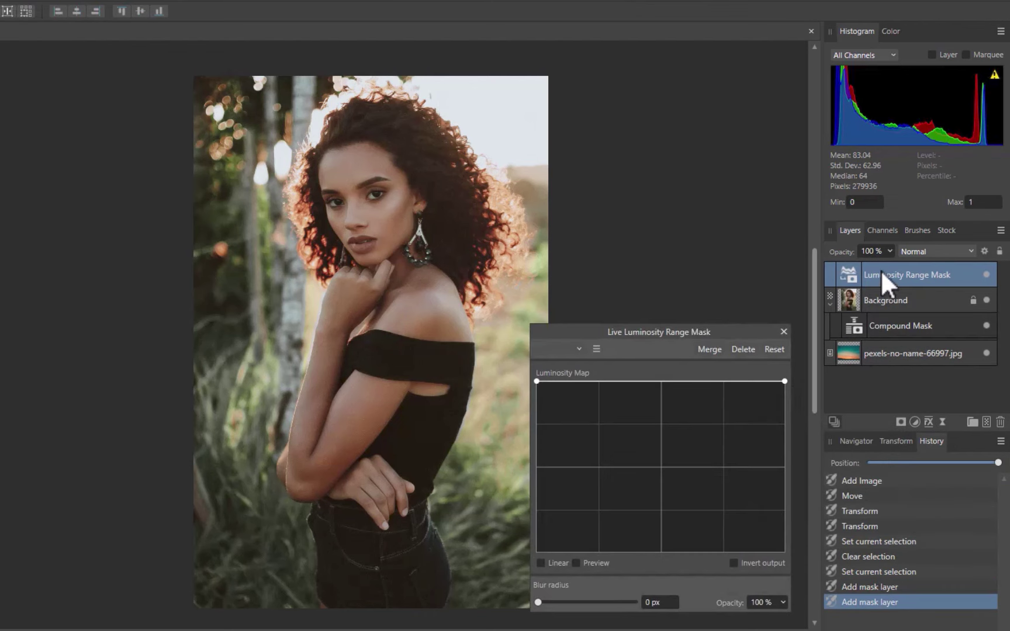
# - Move the Luminosity Range Mask into the Background's Compound Mask and preview it on canvas
pyautogui.moveTo(881, 269); pyautogui.dragTo(897, 325)
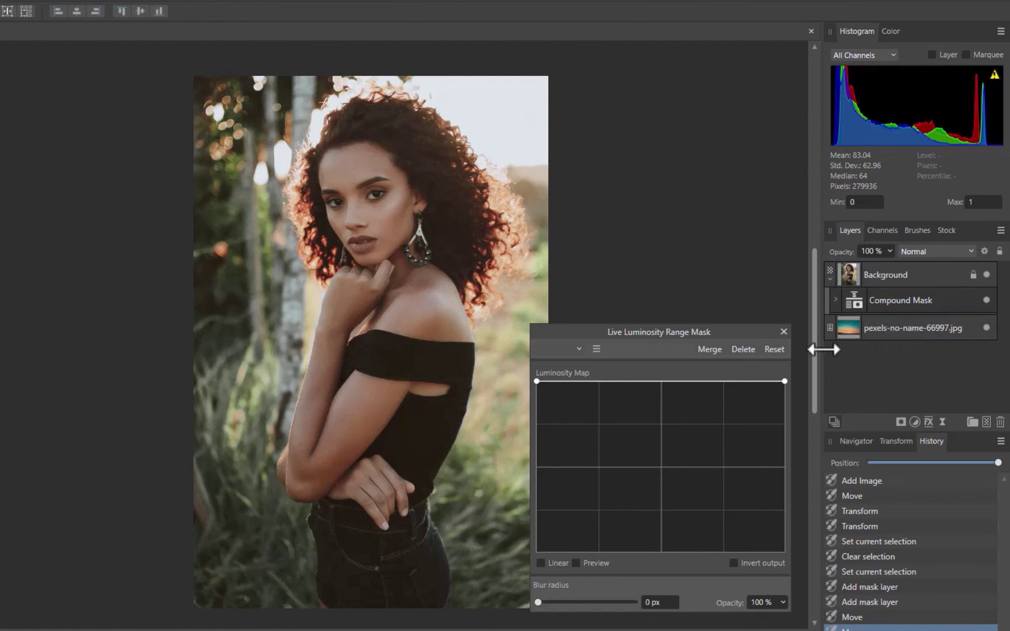
pyautogui.click(836, 300)
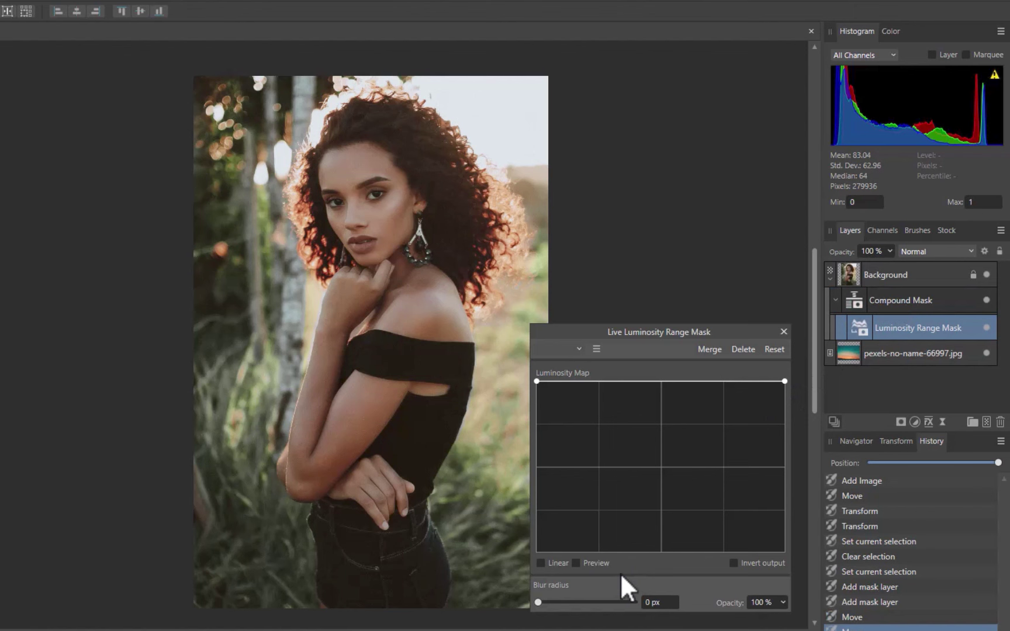
pyautogui.click(576, 563)
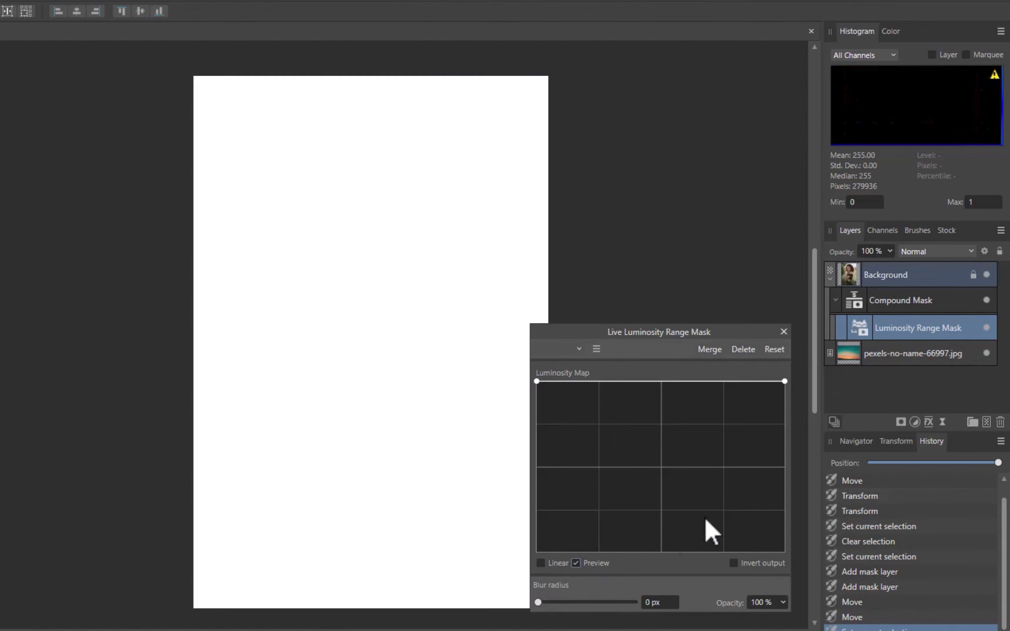
# - Invert and S-curve the Luminosity Map so the bright background turns transparent
pyautogui.moveTo(779, 393); pyautogui.dragTo(787, 563)
pyautogui.moveTo(595, 424); pyautogui.dragTo(606, 415)
pyautogui.moveTo(713, 497); pyautogui.dragTo(693, 532)
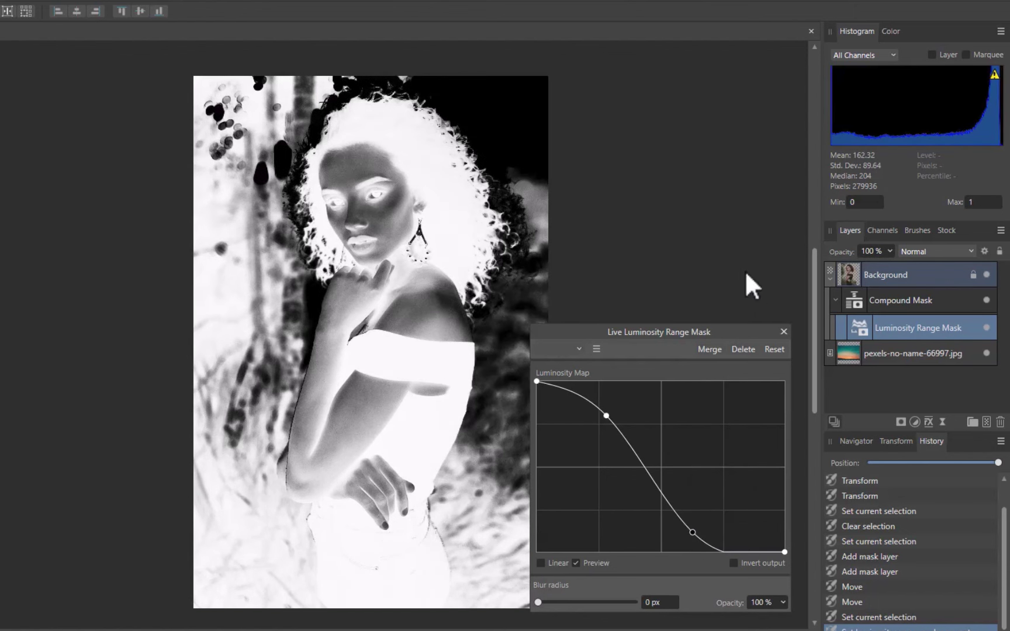
pyautogui.click(784, 331)
pyautogui.keyDown('alt'); pyautogui.click(857, 295); pyautogui.keyUp('alt')
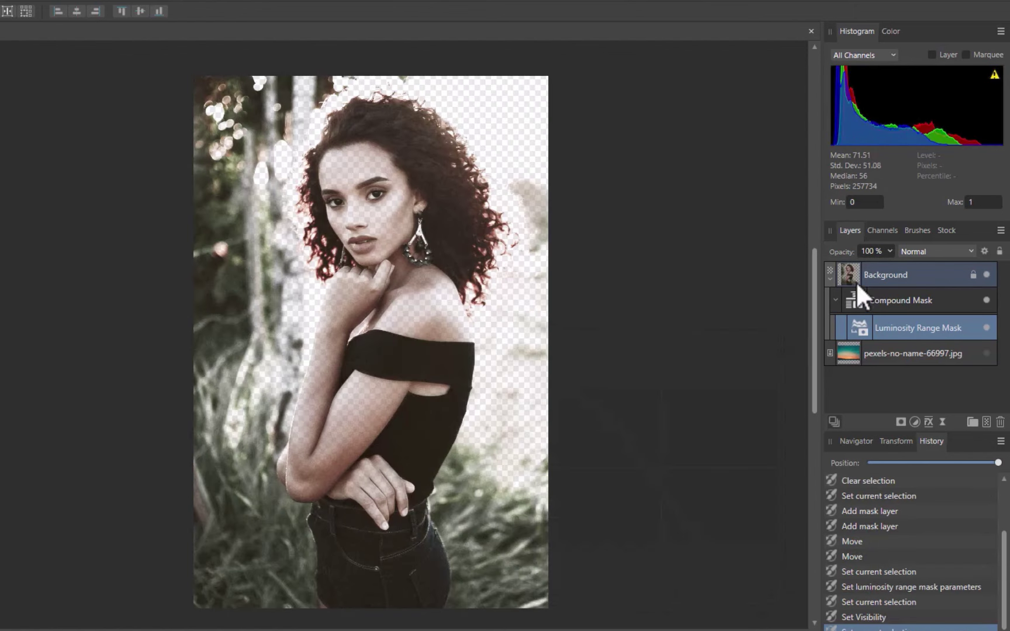
pyautogui.click(850, 275)
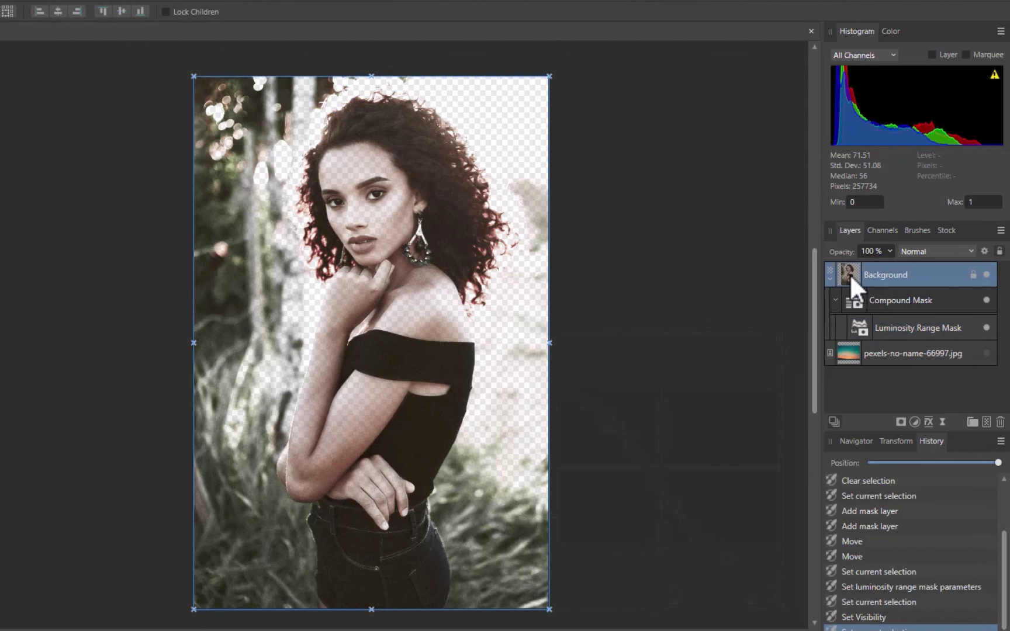
# - Target the Luminosity Range Mask and add an Empty Mask above it in the Compound Mask
pyautogui.click(866, 329)
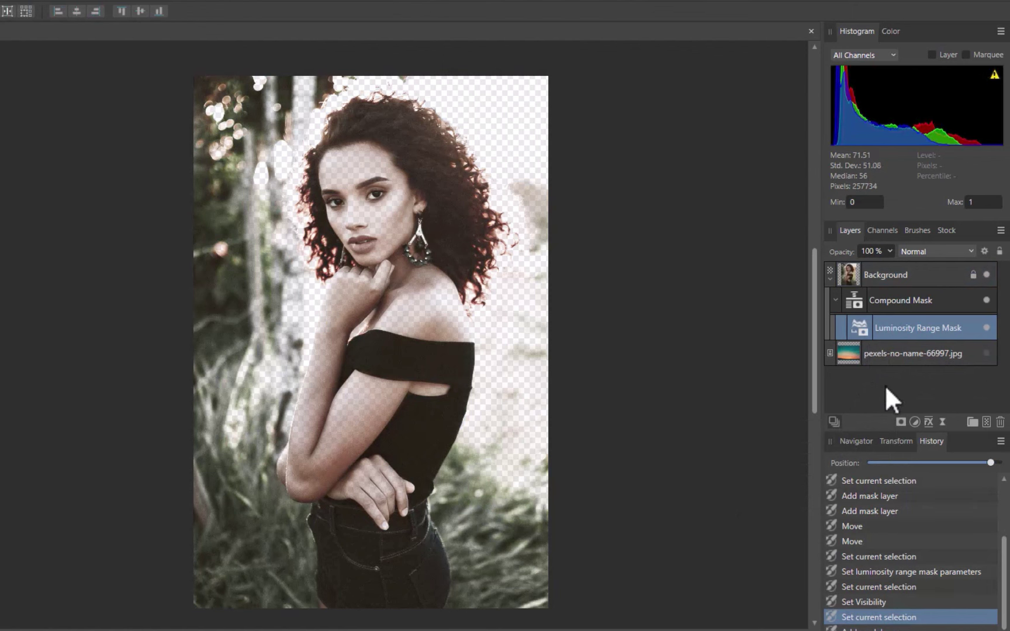
pyautogui.click(900, 421)
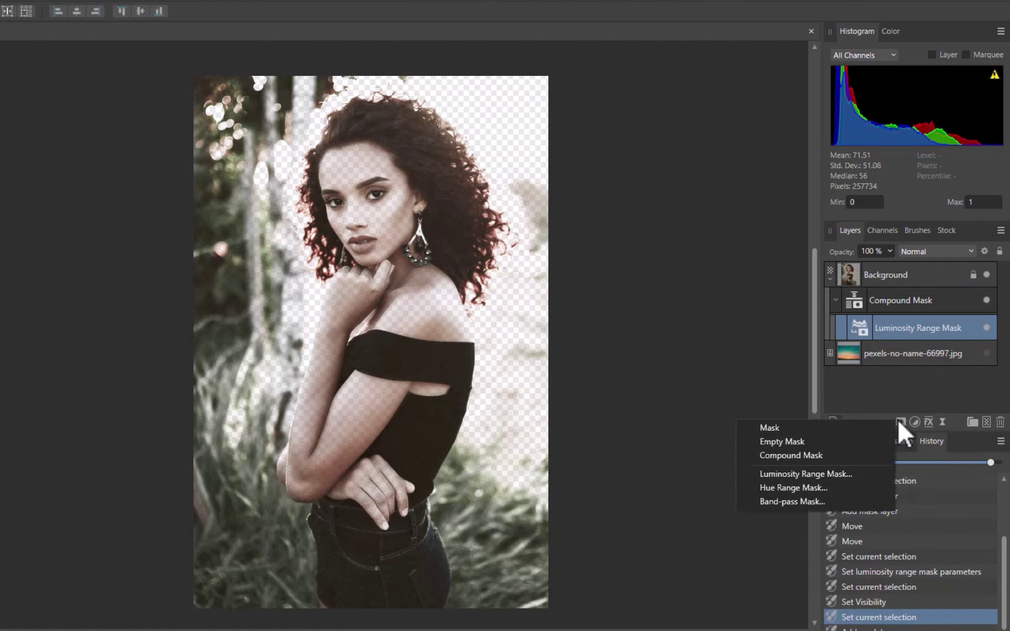
pyautogui.click(863, 438)
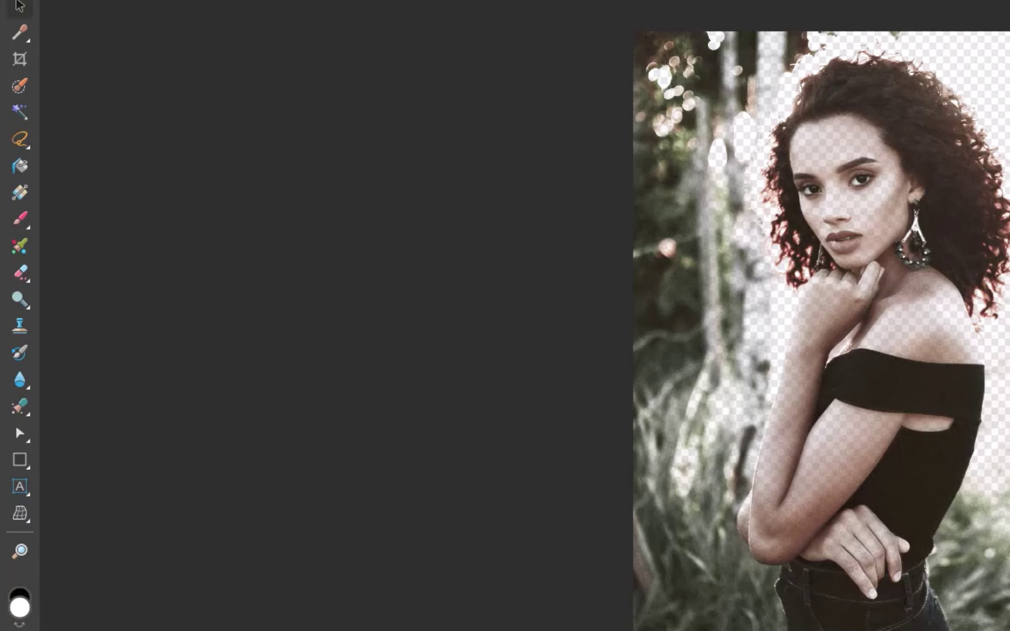
# - Select the woman by brushing over face and hair and tracing around the elbow, then zoom to fit
pyautogui.click(19, 139)
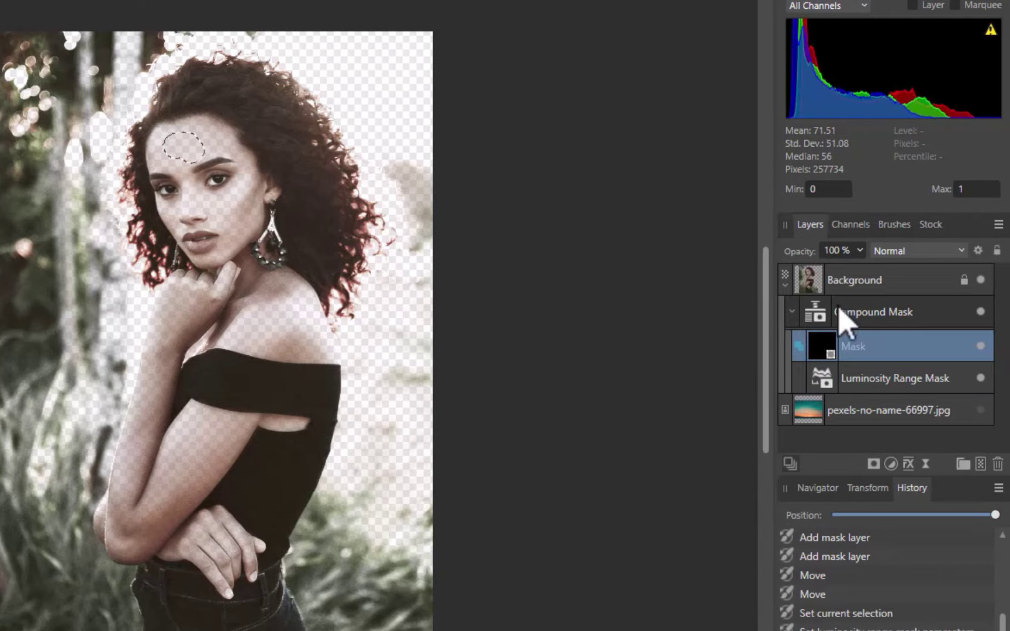
pyautogui.click(912, 280)
pyautogui.moveTo(251, 117)
pyautogui.mouseDown()
pyautogui.moveTo(329, 124)
pyautogui.moveTo(244, 234)
pyautogui.moveTo(187, 95)
pyautogui.moveTo(248, 287)
pyautogui.moveTo(295, 314)
pyautogui.moveTo(321, 365)
pyautogui.moveTo(252, 604)
pyautogui.moveTo(253, 523)
pyautogui.moveTo(284, 515)
pyautogui.mouseUp()
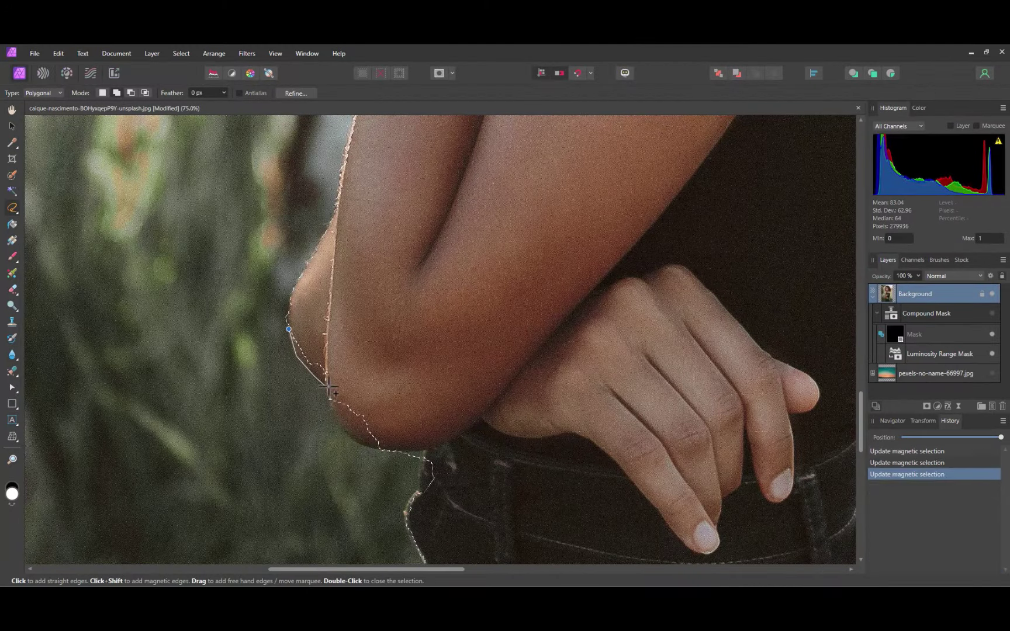
pyautogui.click(429, 452)
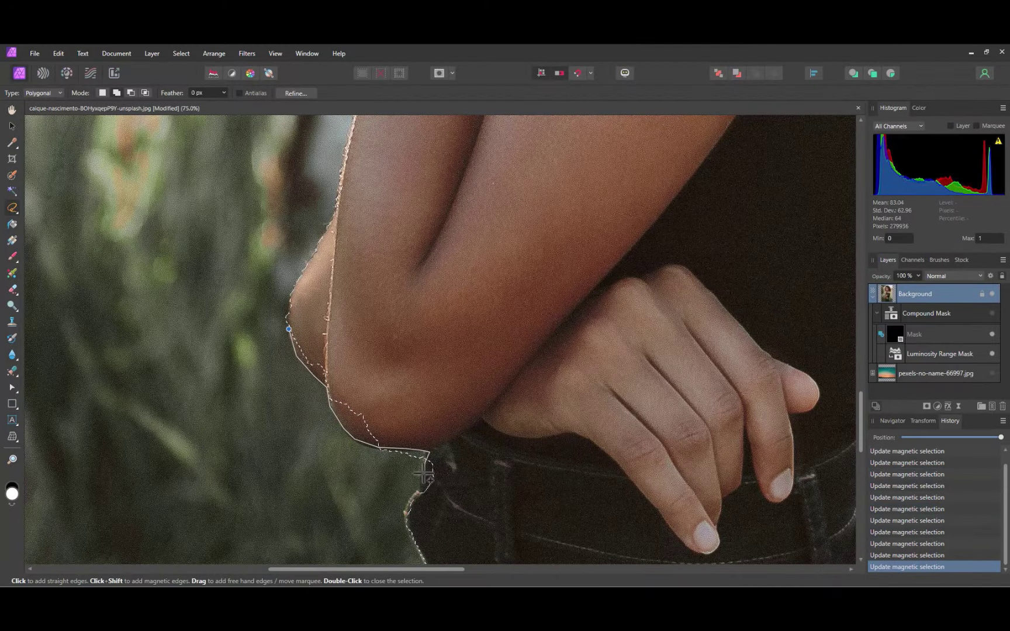
pyautogui.doubleClick(289, 329)
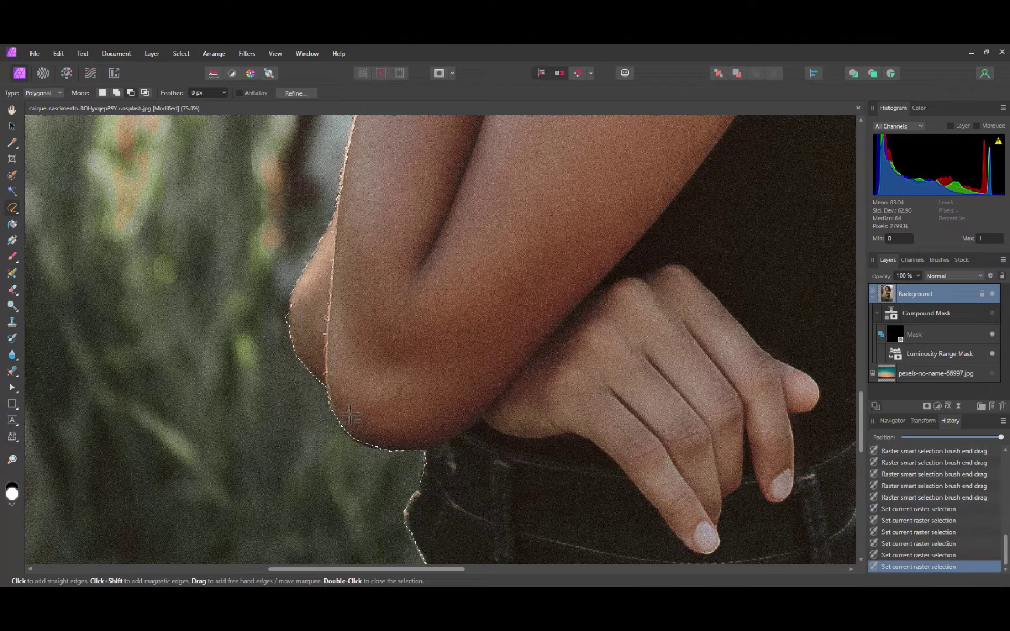
pyautogui.hotkey('ctrl', '0')
pyautogui.hotkey('ctrl', '-')
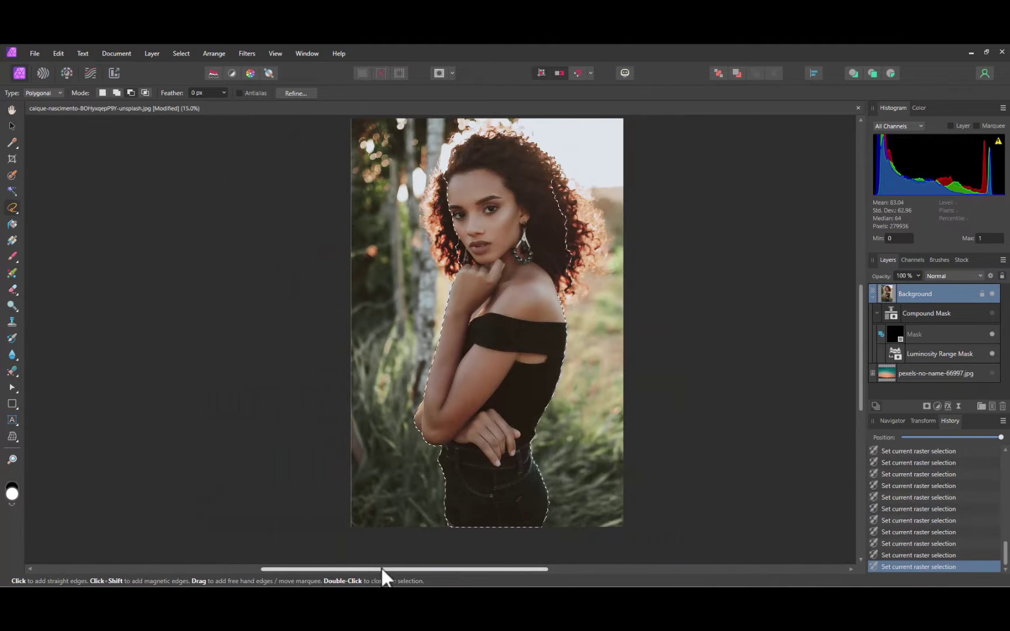
# - Re-enable the Compound Mask and brush the woman's head, shoulder and arm into the empty Mask
pyautogui.click(992, 313)
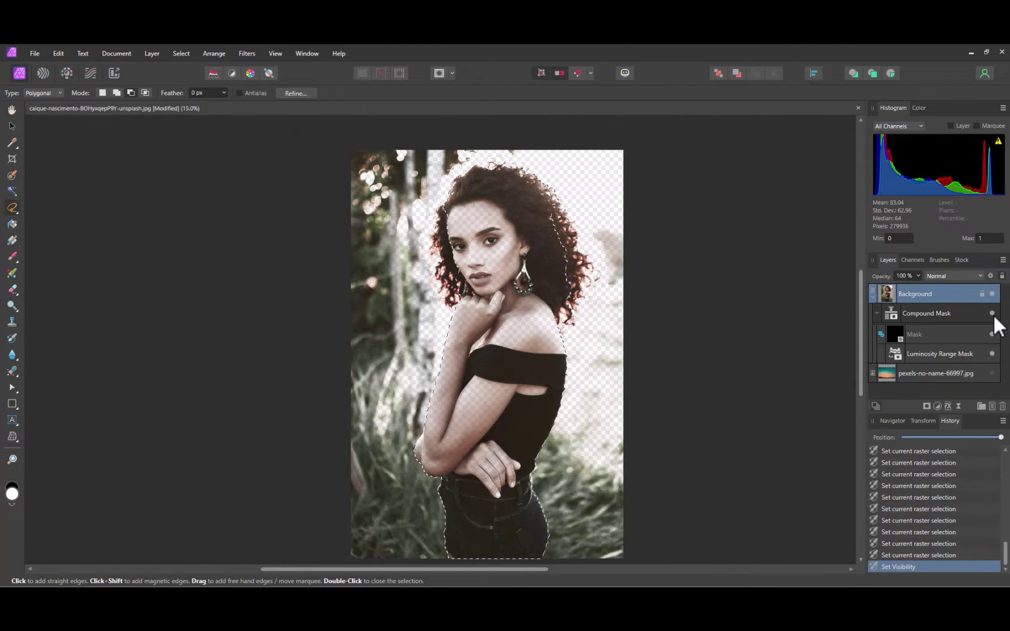
pyautogui.click(13, 256)
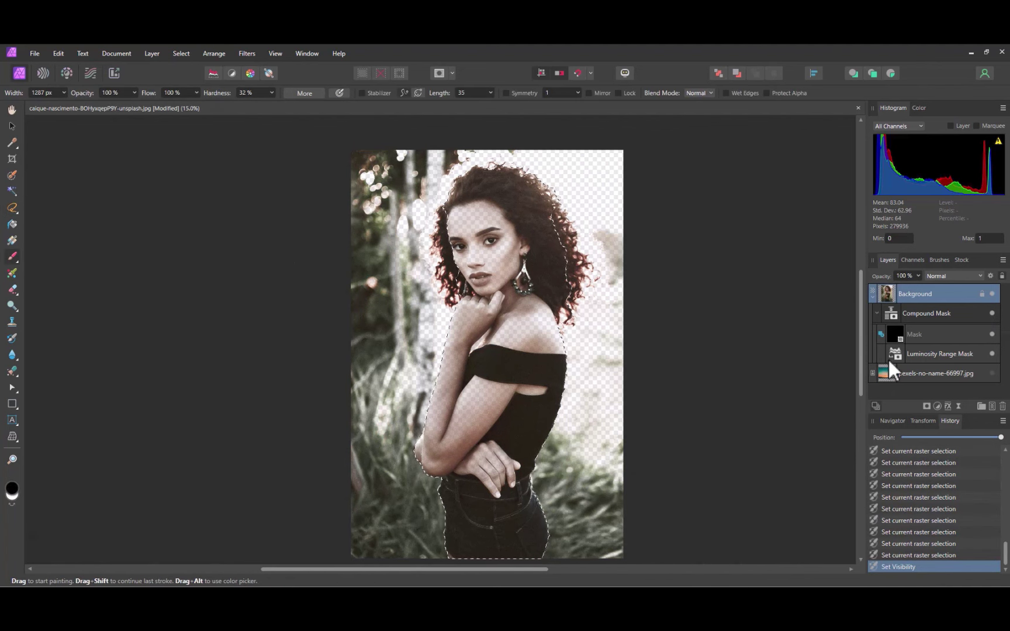
pyautogui.click(917, 336)
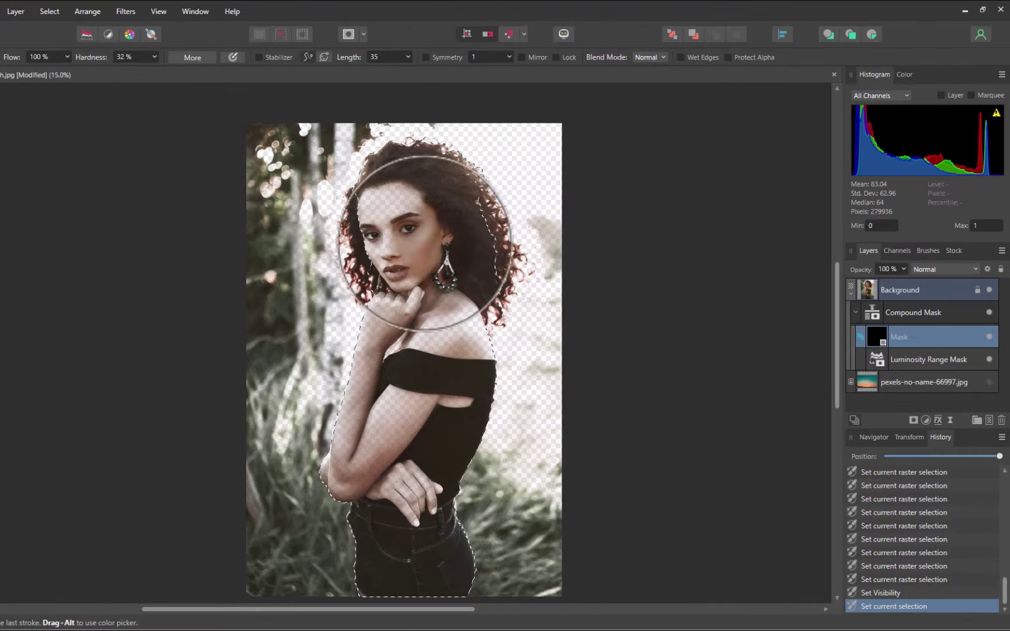
pyautogui.moveTo(498, 296); pyautogui.dragTo(481, 226)
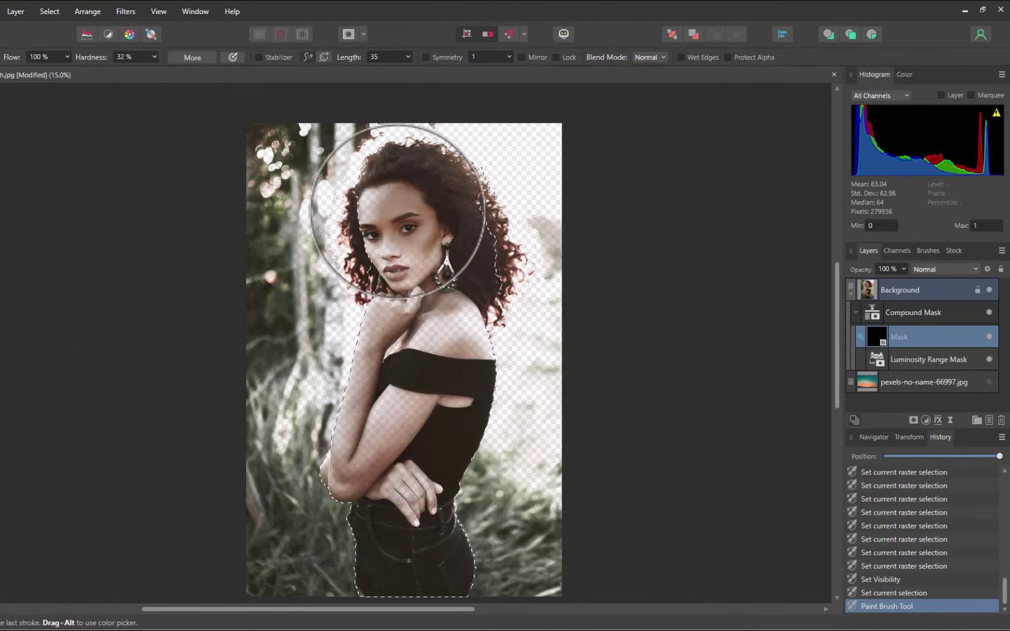
pyautogui.moveTo(399, 211)
pyautogui.mouseDown()
pyautogui.moveTo(416, 255)
pyautogui.moveTo(400, 252)
pyautogui.moveTo(422, 298)
pyautogui.moveTo(455, 339)
pyautogui.moveTo(440, 377)
pyautogui.moveTo(395, 391)
pyautogui.moveTo(388, 325)
pyautogui.moveTo(371, 425)
pyautogui.moveTo(404, 462)
pyautogui.moveTo(429, 552)
pyautogui.moveTo(374, 571)
pyautogui.moveTo(430, 390)
pyautogui.mouseUp()
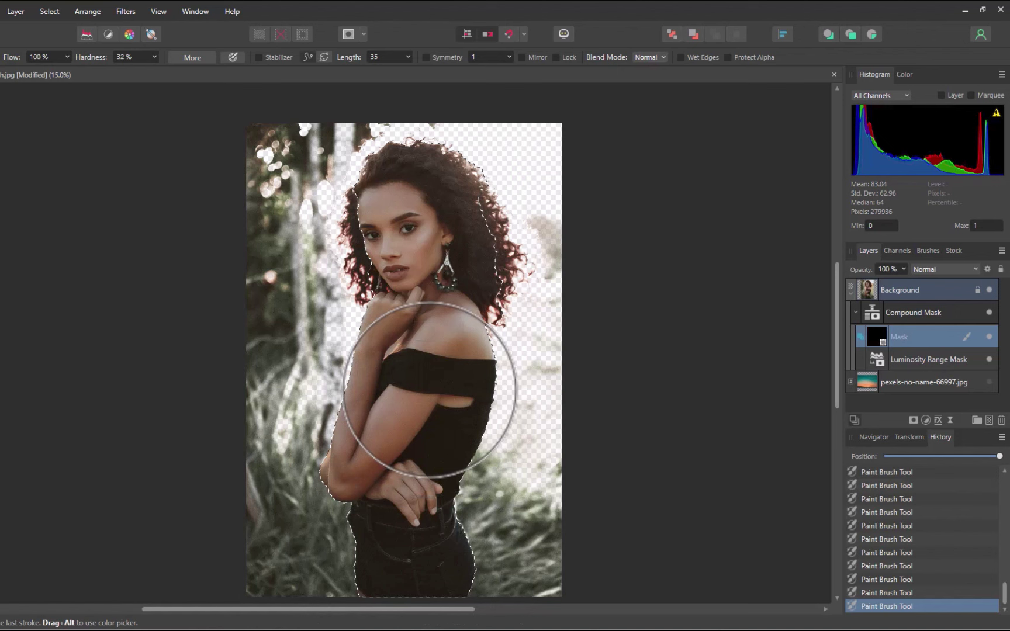
# - Undo the deselect to restore the woman's selection, then invert it to select the background
pyautogui.hotkey('ctrl', 'z')
pyautogui.hotkey('ctrl', 'z')
pyautogui.hotkey('ctrl', 'z')
pyautogui.hotkey('ctrl', 'z')
pyautogui.hotkey('ctrl', 'z')
pyautogui.hotkey('ctrl', 'z')
pyautogui.hotkey('ctrl', 'z')
pyautogui.hotkey('ctrl', 'z')
pyautogui.hotkey('ctrl', 'z')
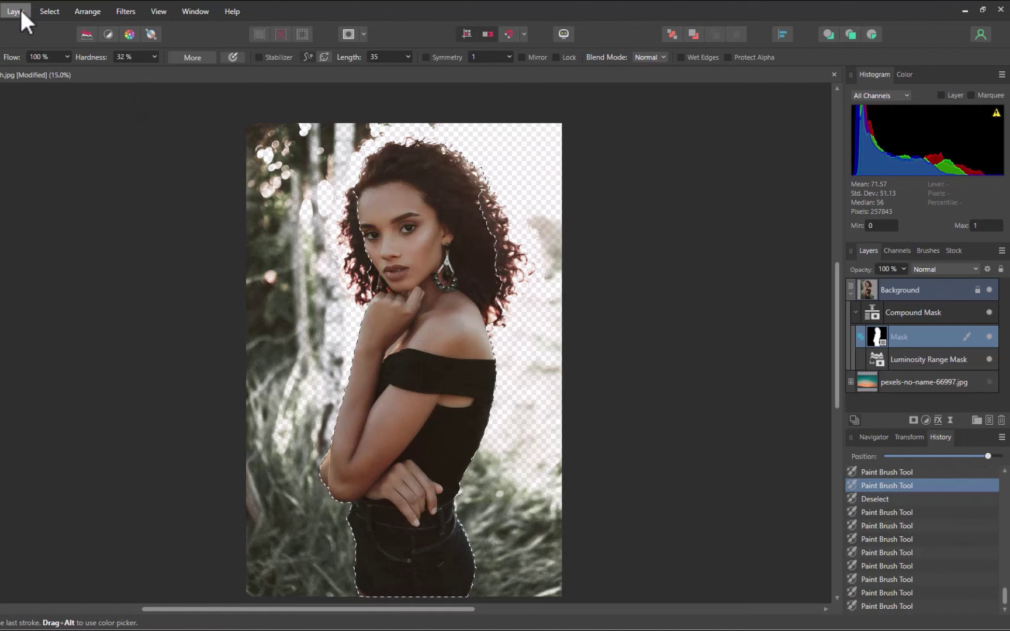
pyautogui.click(40, 10)
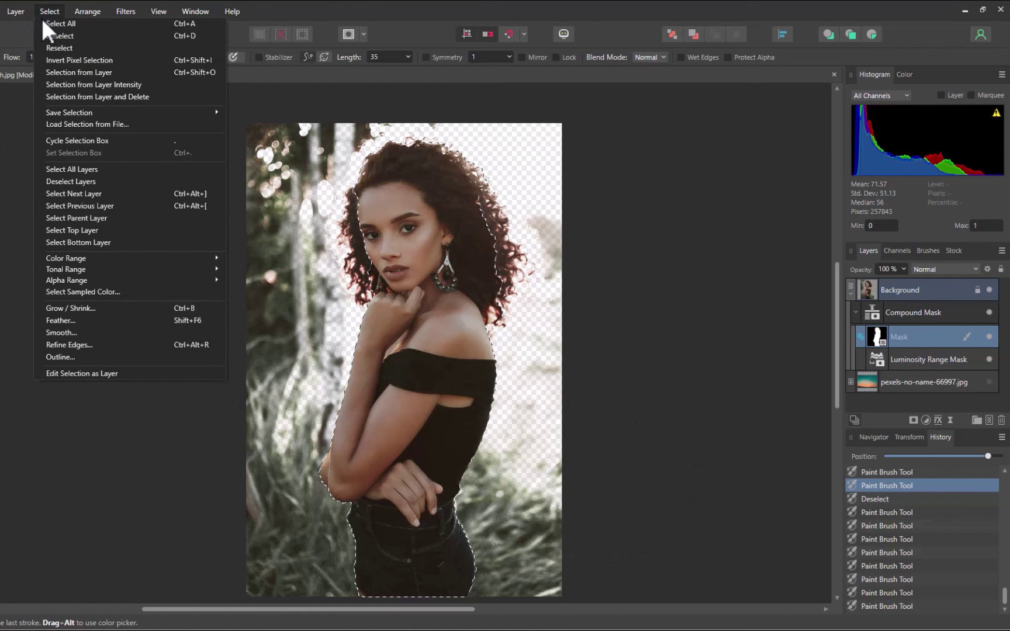
pyautogui.click(74, 61)
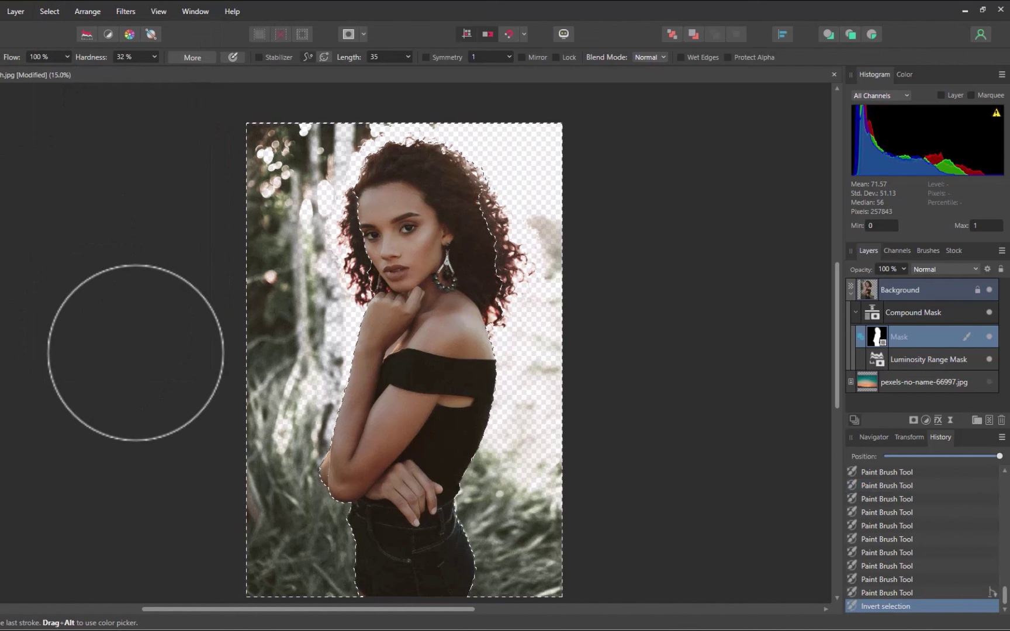
# - Add an empty mask and nest it inside the Compound Mask above the first mask
pyautogui.click(891, 309)
pyautogui.click(913, 420)
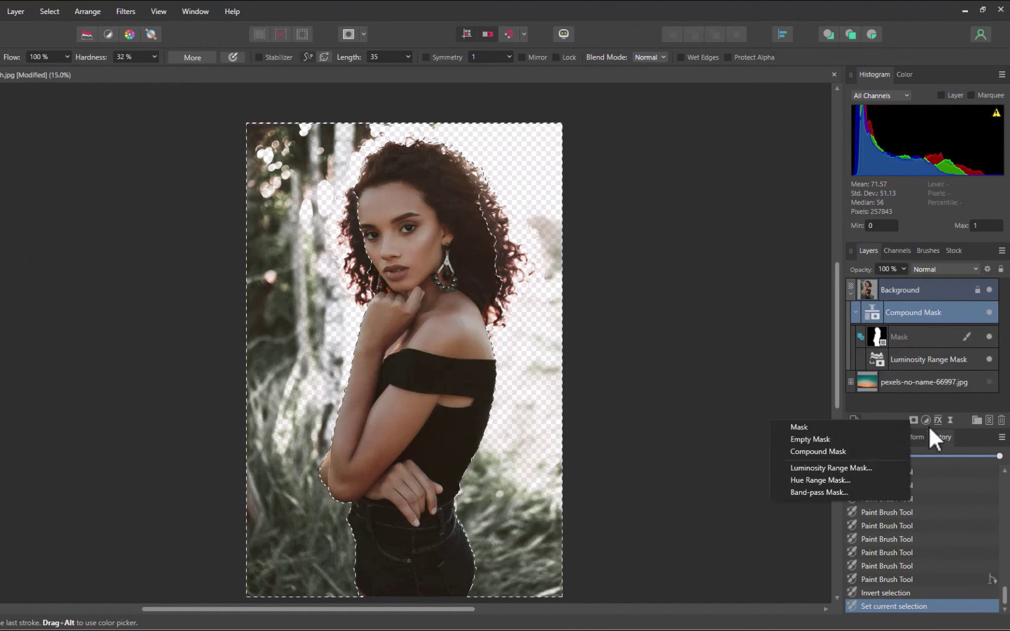
pyautogui.click(869, 439)
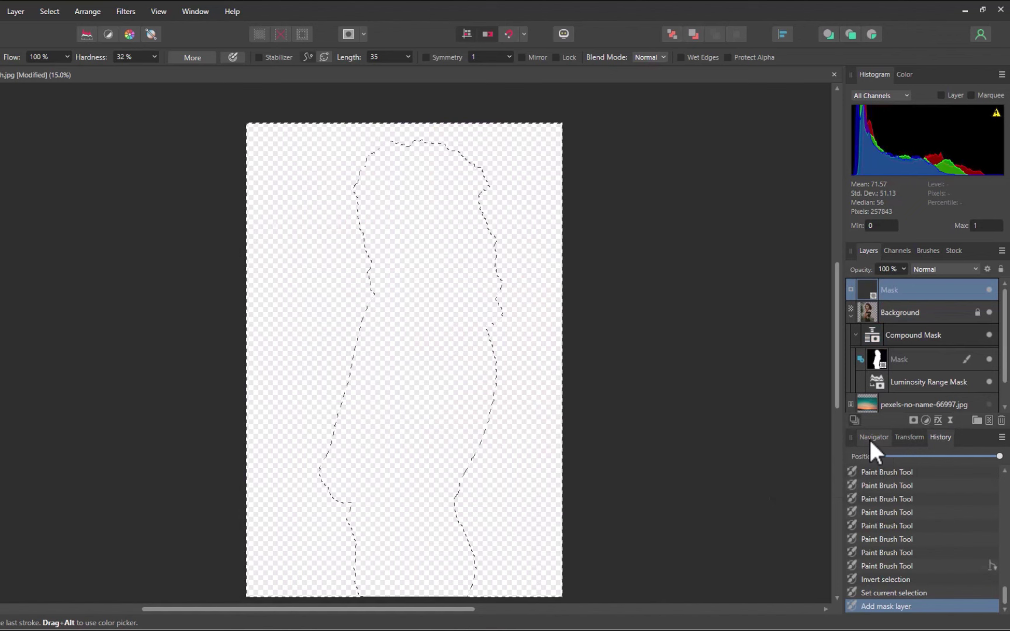
pyautogui.moveTo(896, 290); pyautogui.dragTo(899, 331)
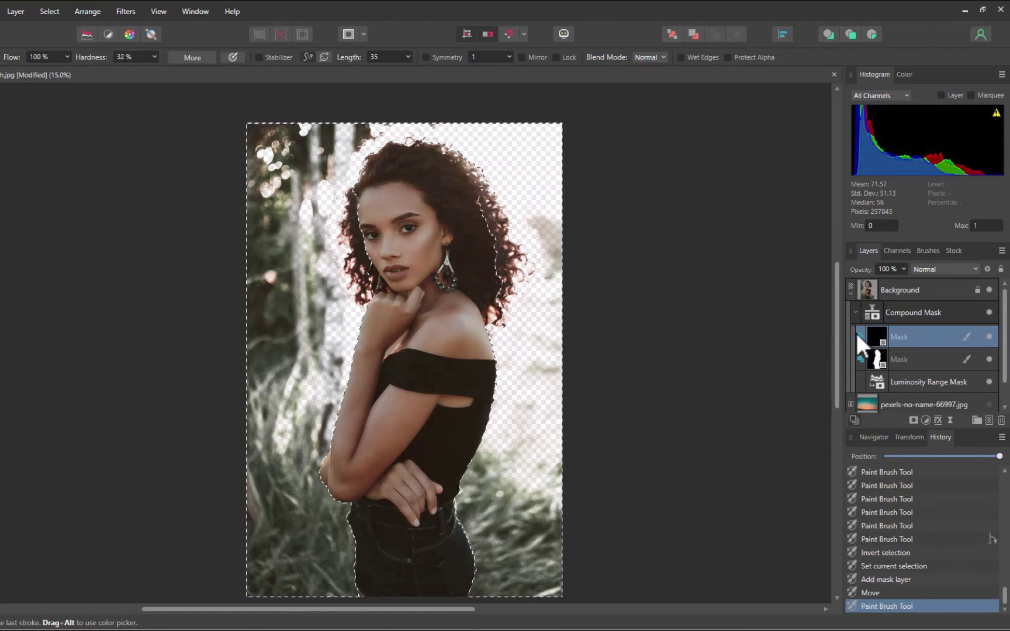
# - Set the new mask to Subtract, brush away the leftover background and haze, then deselect
pyautogui.click(861, 337)
pyautogui.click(866, 363)
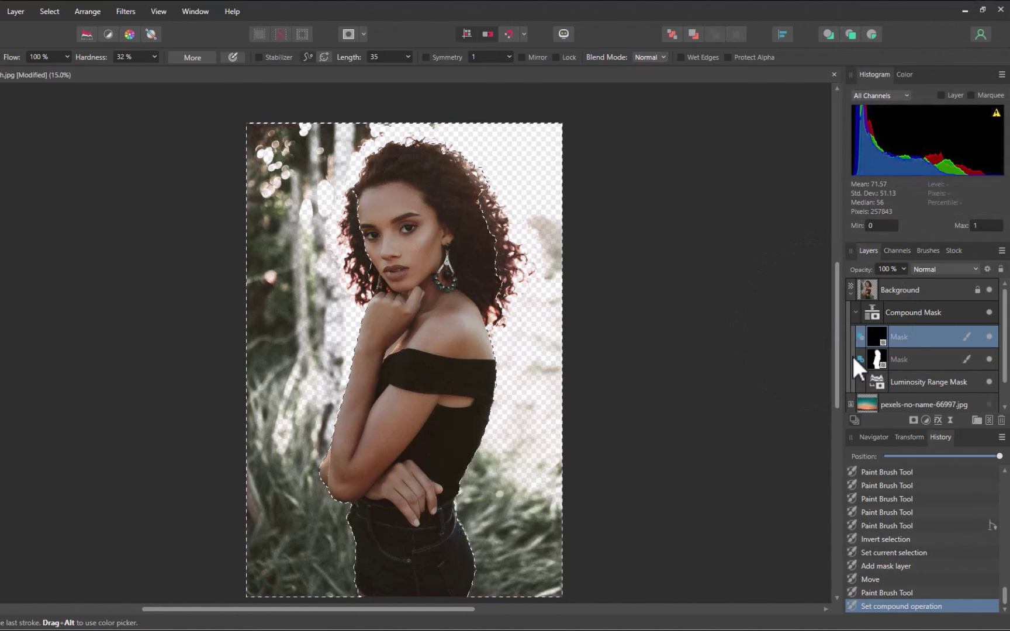
pyautogui.moveTo(292, 362)
pyautogui.mouseDown()
pyautogui.moveTo(271, 395)
pyautogui.moveTo(270, 507)
pyautogui.moveTo(225, 541)
pyautogui.mouseUp()
pyautogui.moveTo(515, 573)
pyautogui.mouseDown()
pyautogui.moveTo(564, 376)
pyautogui.moveTo(566, 194)
pyautogui.moveTo(411, 90)
pyautogui.moveTo(315, 135)
pyautogui.moveTo(291, 293)
pyautogui.moveTo(307, 361)
pyautogui.moveTo(303, 332)
pyautogui.mouseUp()
pyautogui.moveTo(531, 426); pyautogui.dragTo(513, 589)
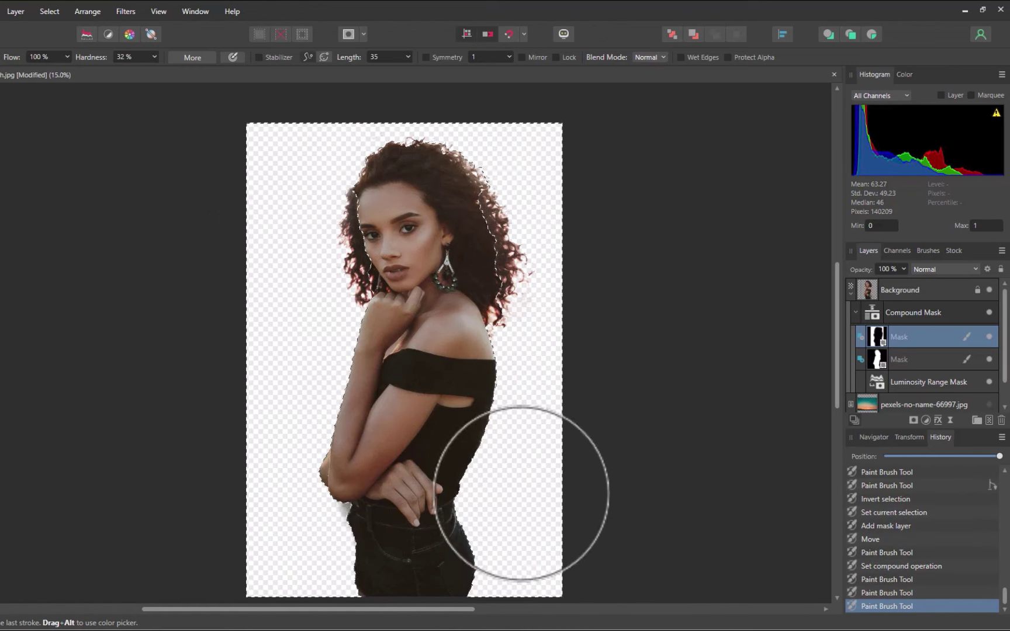
pyautogui.hotkey('ctrl', 'd')
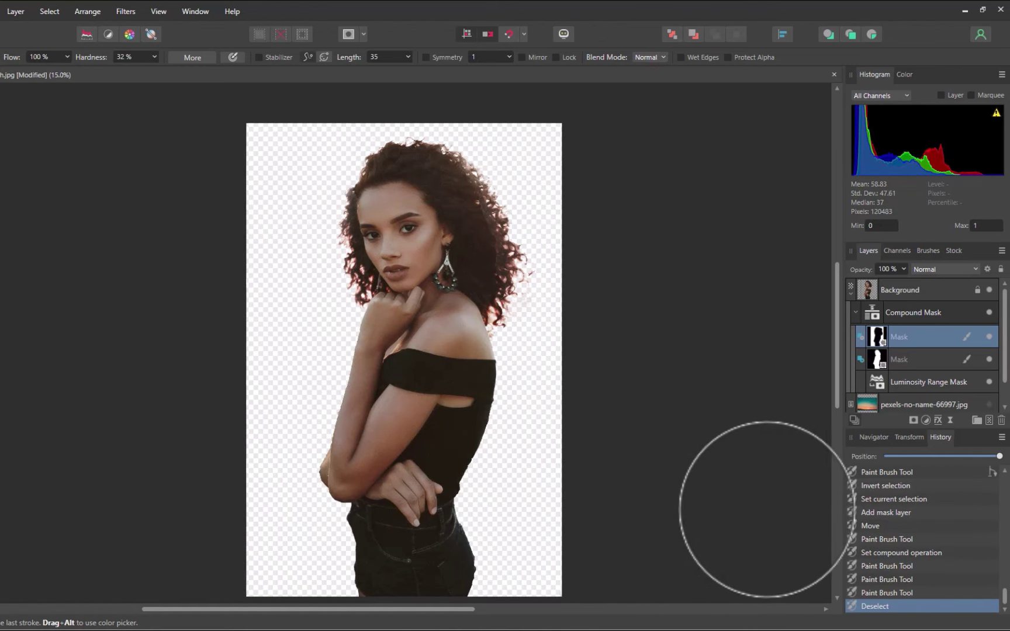
# - Show the sunset background image and scale the woman's layer down slightly with the Move Tool
pyautogui.click(989, 405)
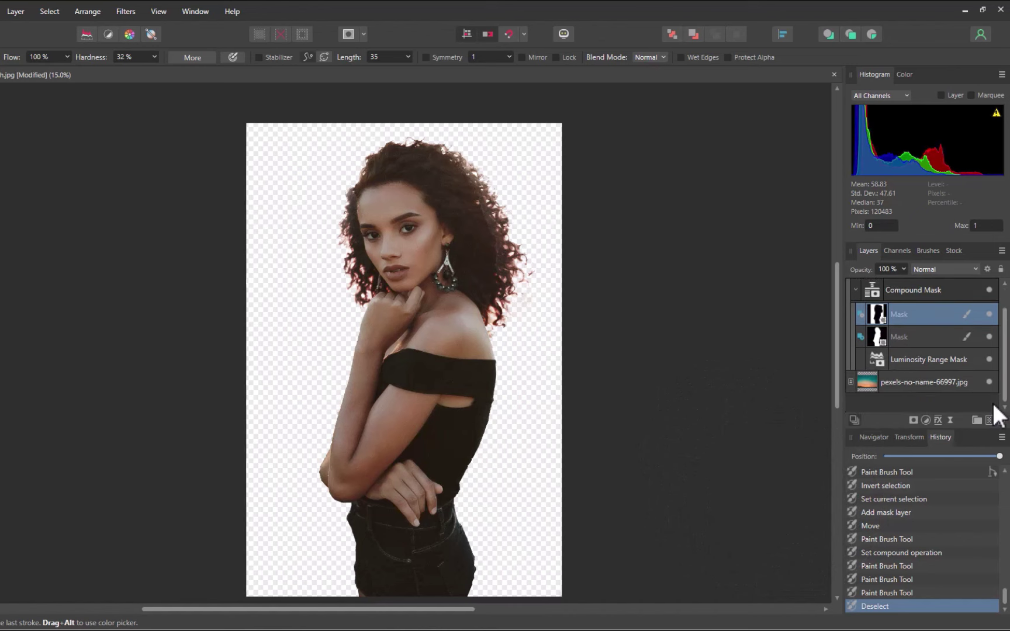
pyautogui.press('v')
pyautogui.click(555, 142)
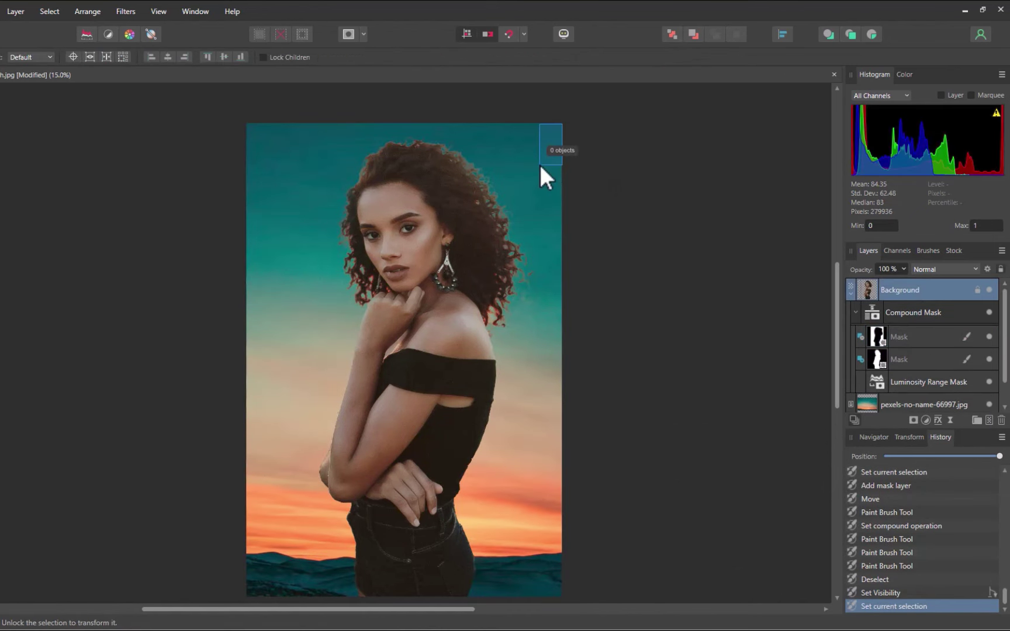
pyautogui.moveTo(539, 163); pyautogui.dragTo(538, 164)
pyautogui.click(942, 292)
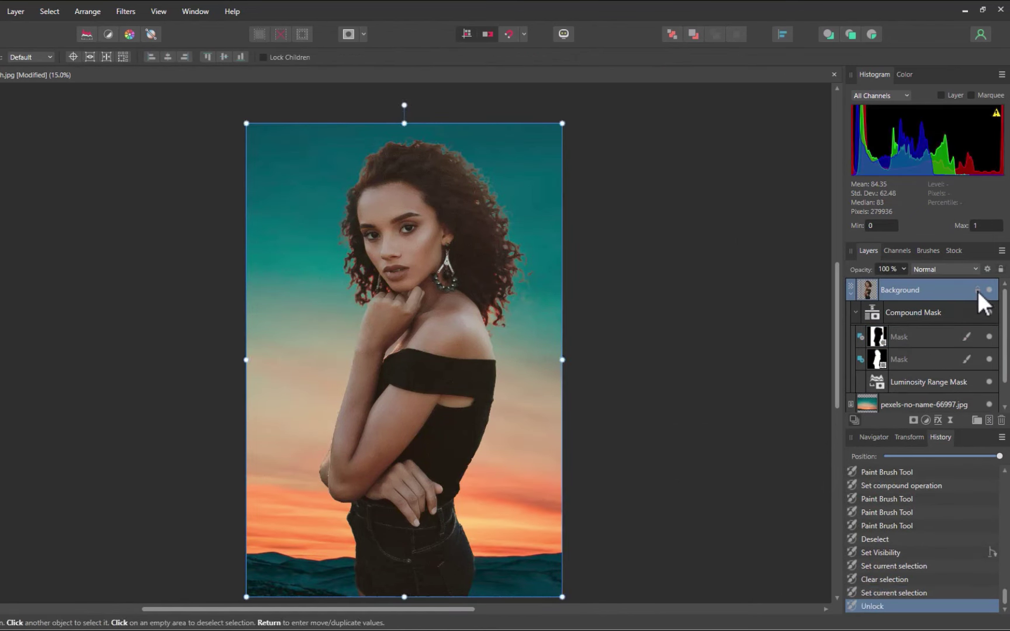
pyautogui.moveTo(560, 124); pyautogui.dragTo(632, 226)
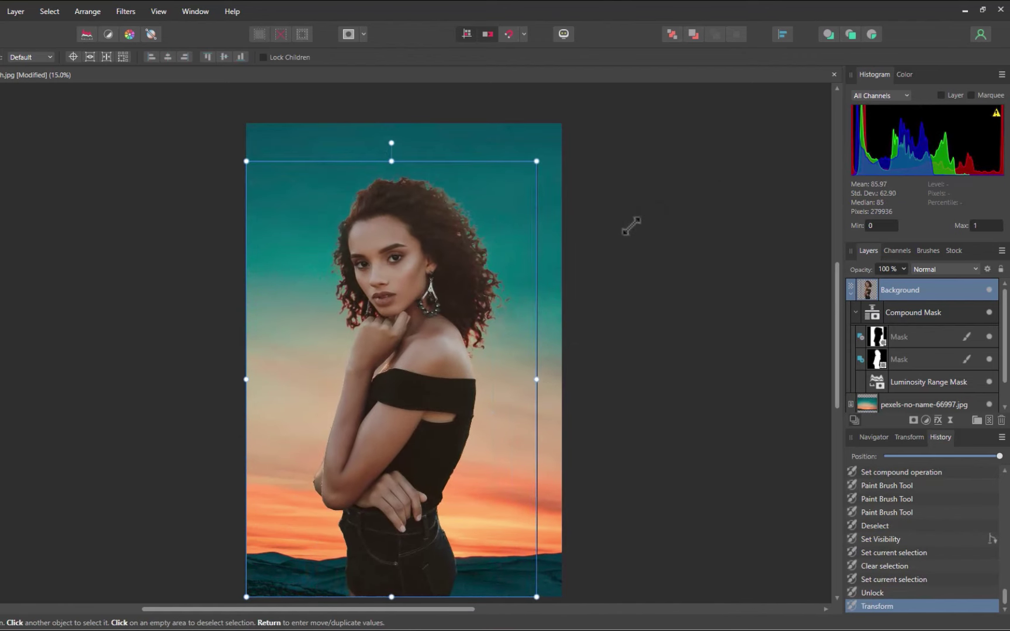
pyautogui.click(953, 383)
# - Paste the sea-and-sunset photo and stretch its corners outward until it fills the canvas
pyautogui.hotkey('ctrl', 'v')
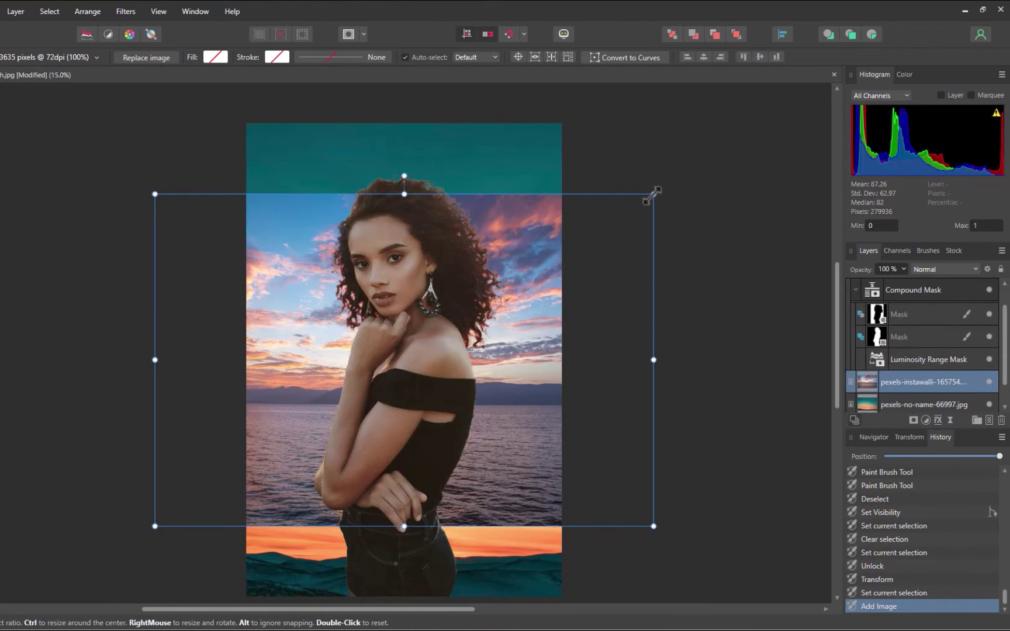
pyautogui.moveTo(652, 195); pyautogui.dragTo(798, 154)
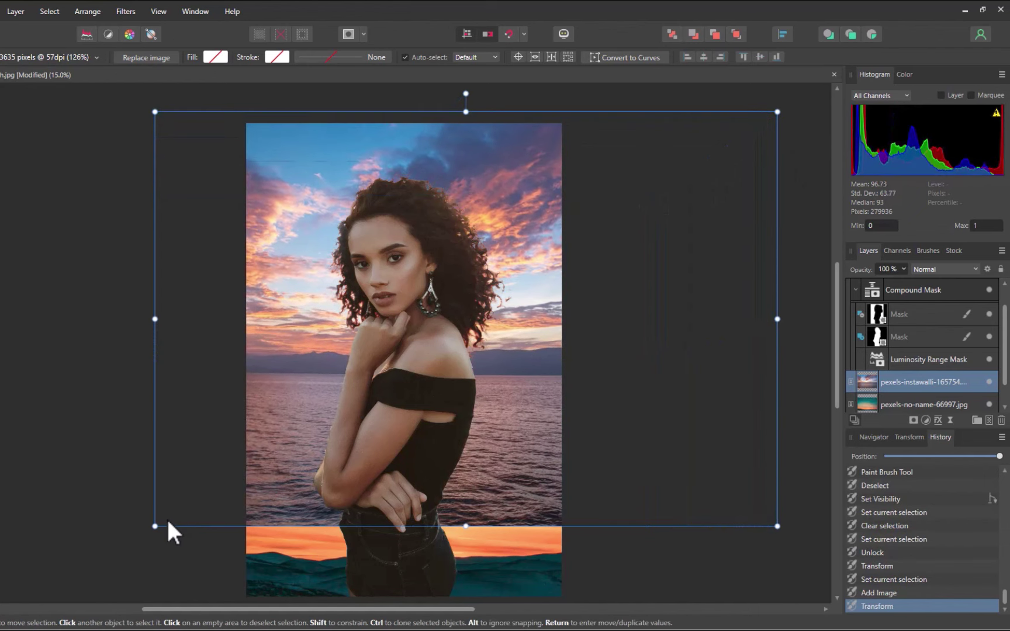
pyautogui.moveTo(157, 526); pyautogui.dragTo(93, 573)
pyautogui.scroll(3, 302, 552)
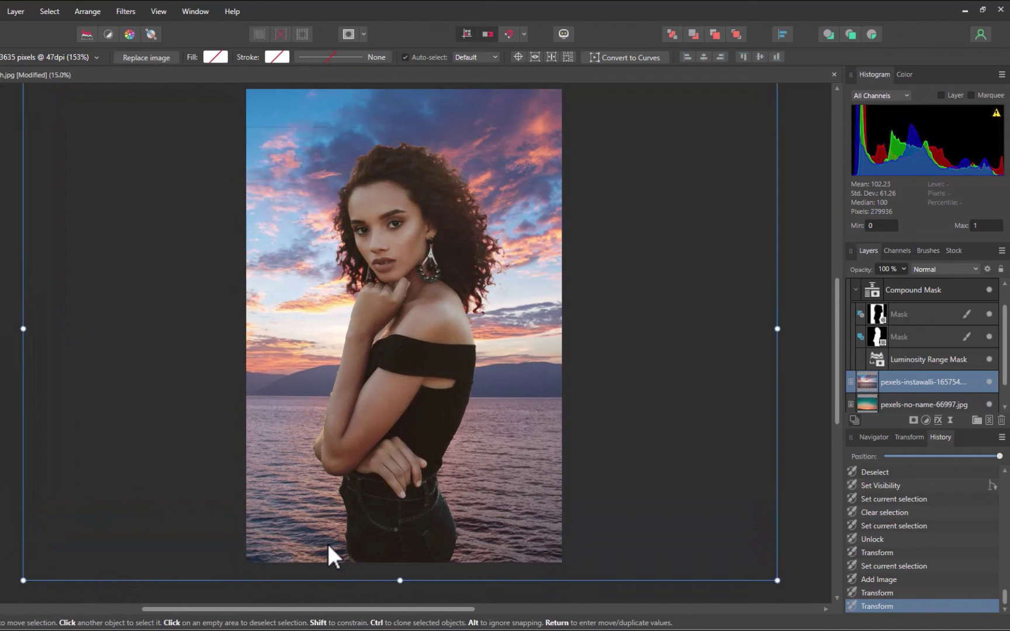
pyautogui.scroll(1, 327, 542)
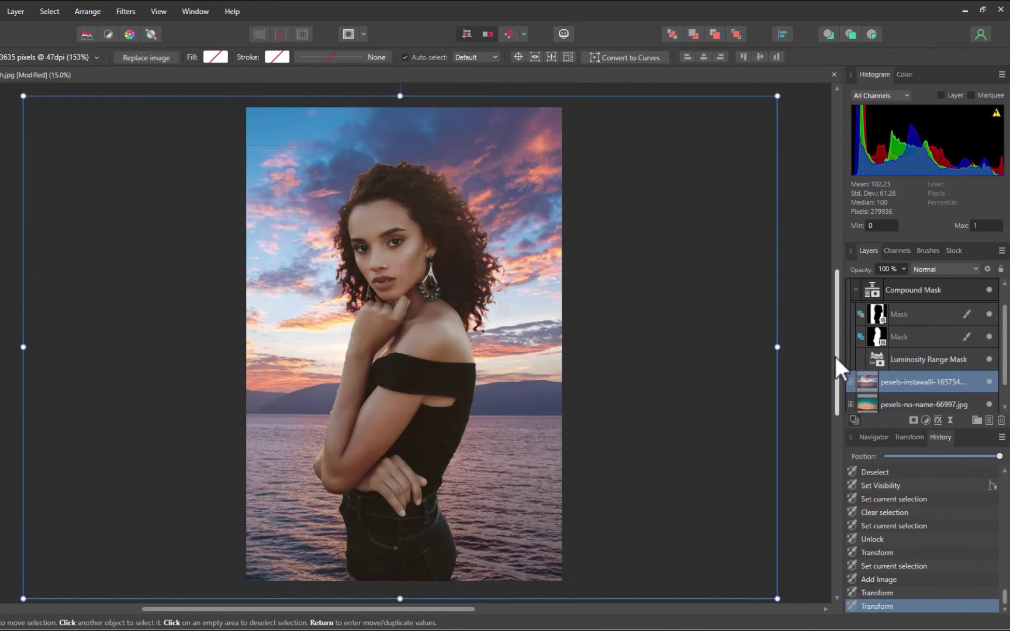
pyautogui.scroll(1, 906, 316)
pyautogui.click(909, 292)
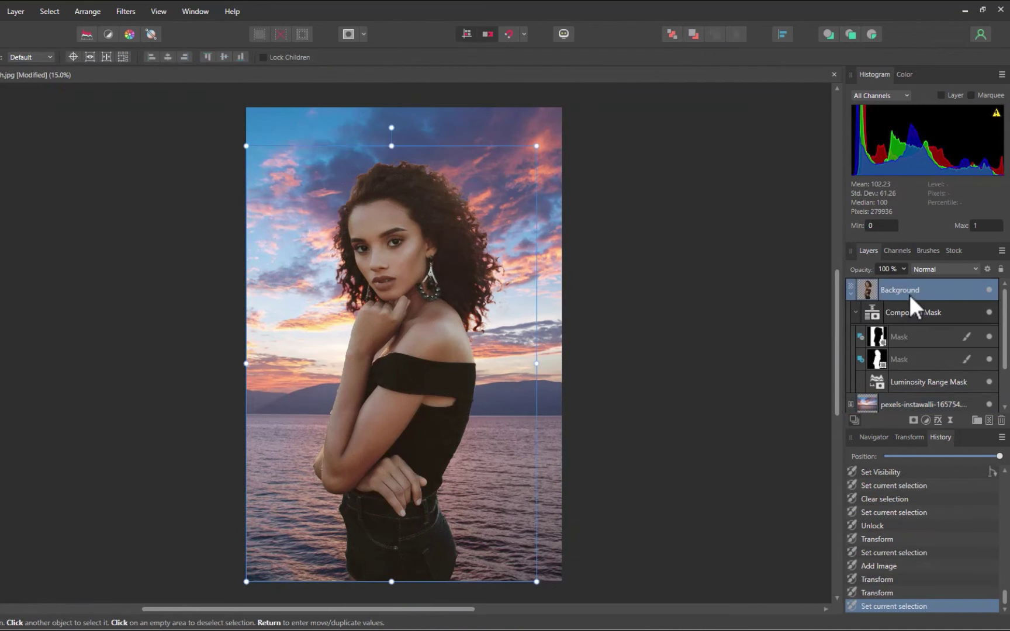